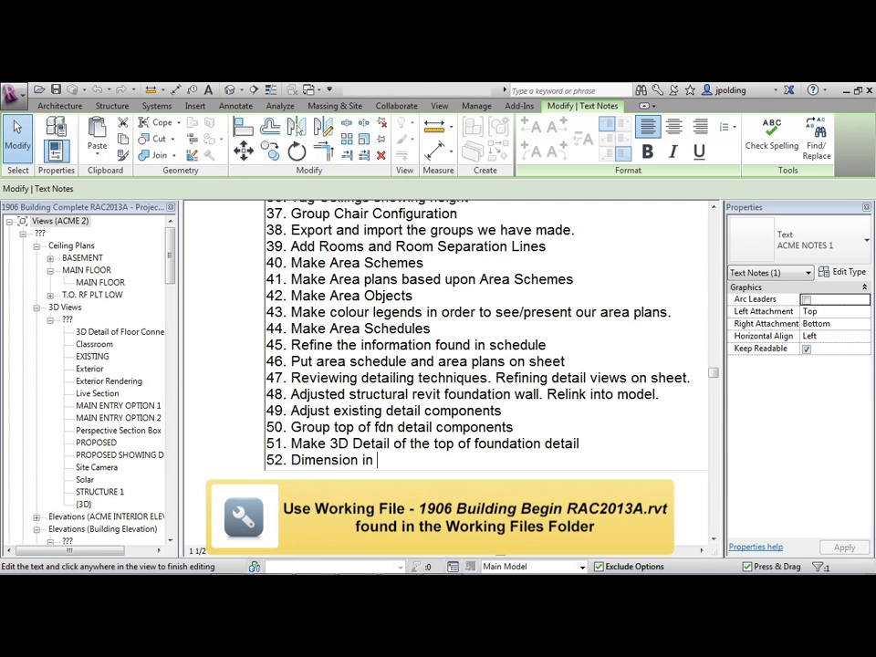
Complete item 52 of the project notes list as "Dimension in 3D" and finish editing the text note.
key("ctrl+a")
left_click(313, 491)
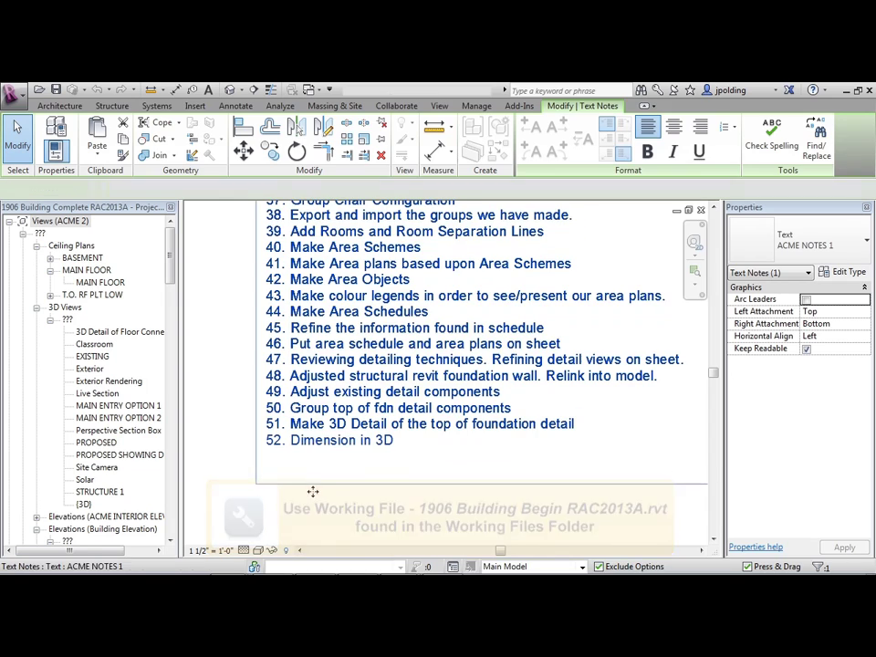
left_click(295, 498)
Open the sheet A4 - Section and Detail.
left_click_drag(168, 256, 166, 403)
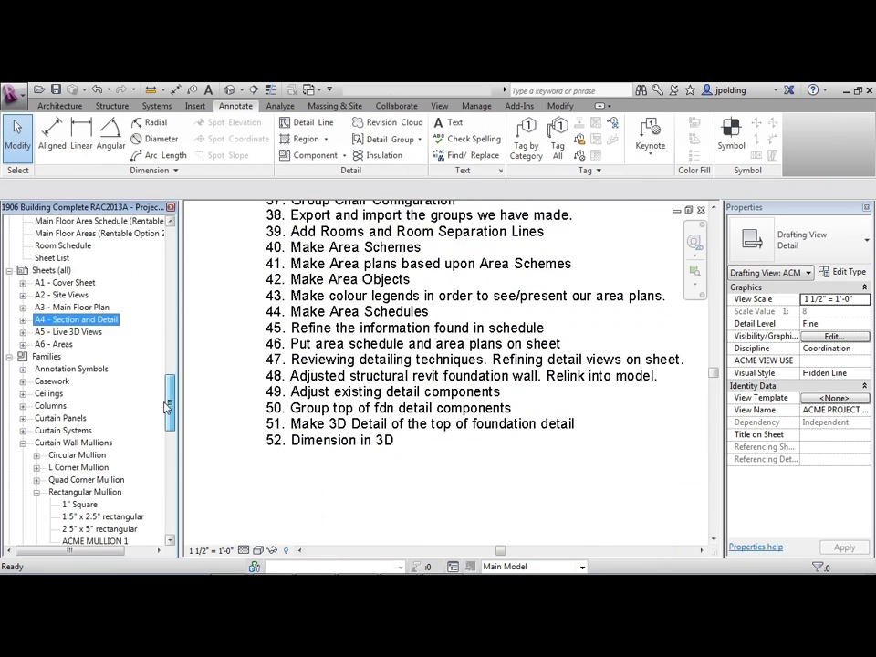
left_click(78, 319)
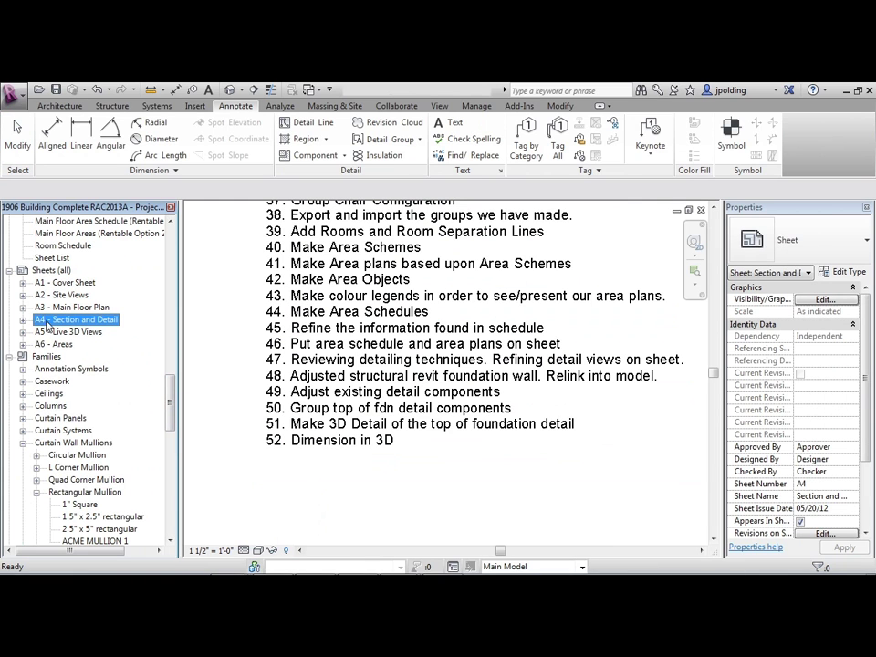
double_click(79, 321)
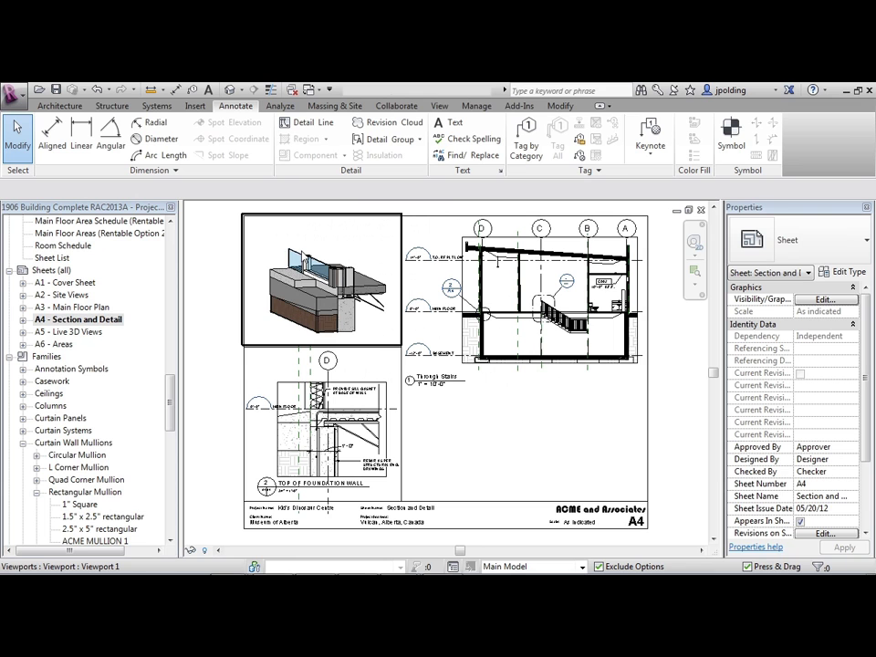
Activate the 3D foundation detail viewport on the sheet so its view can be edited.
scroll(290, 243, "up", 5)
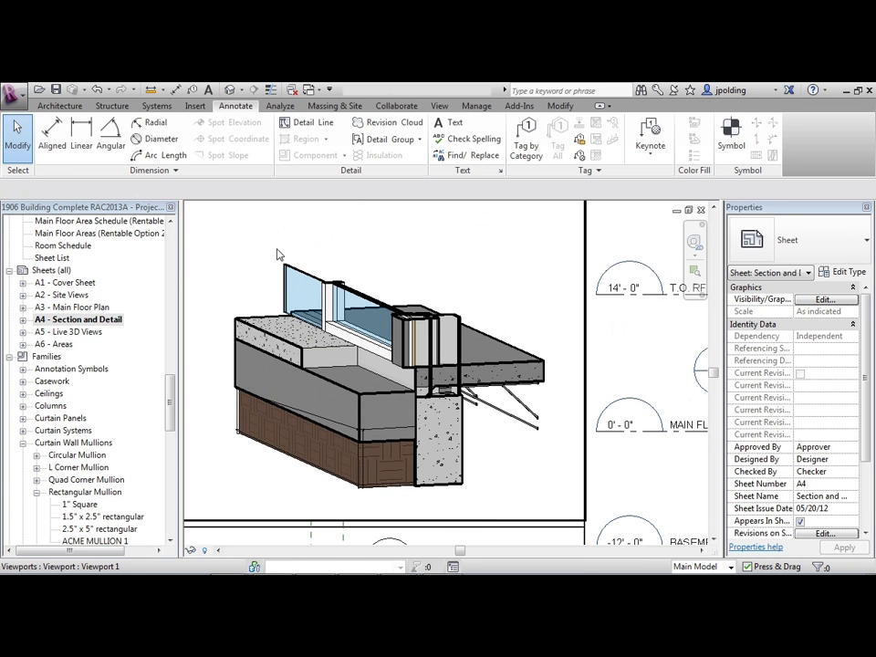
right_click(285, 235)
left_click(321, 299)
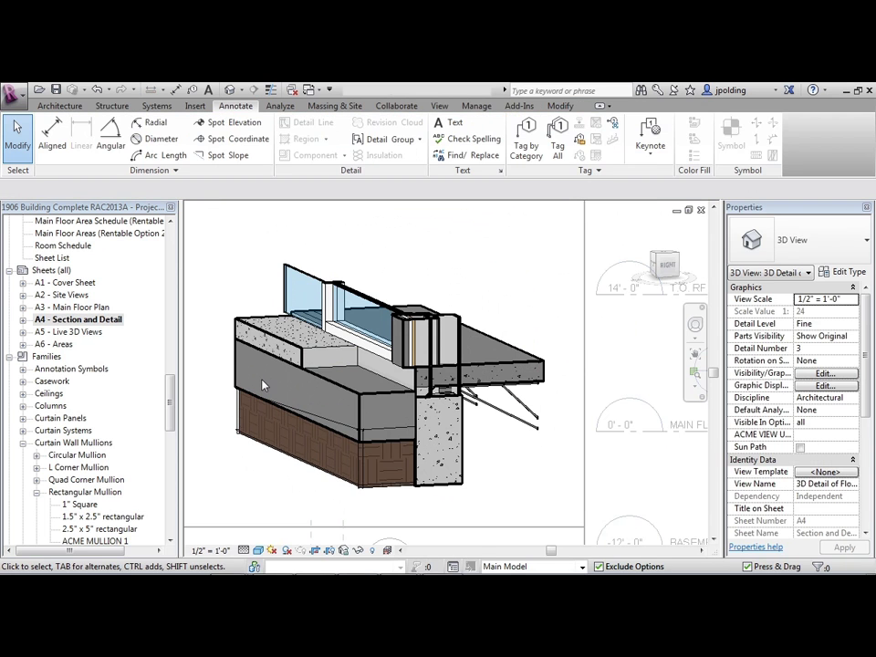
middle_click_drag(262, 386, 290, 380)
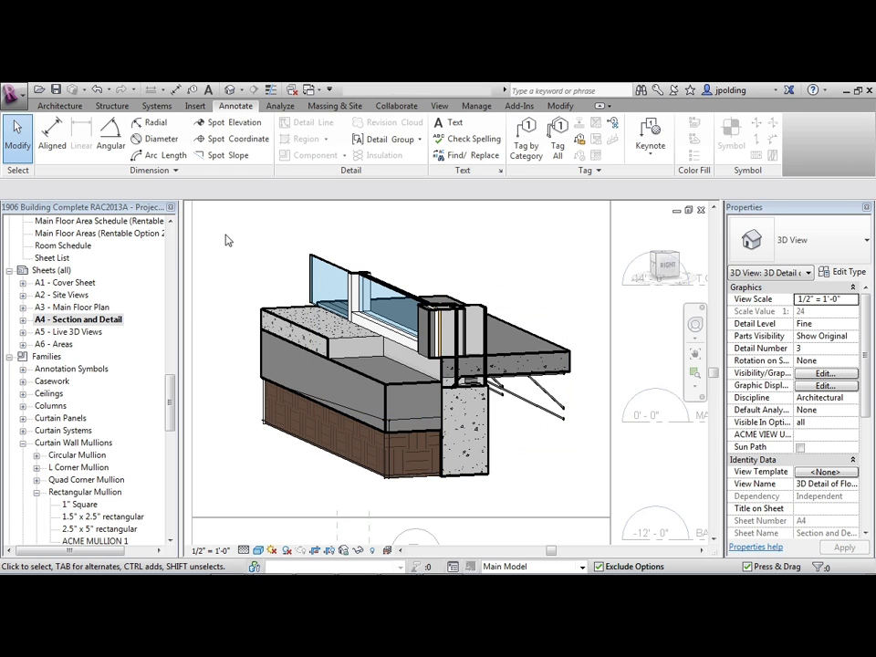
Set the work plane with the Pick a plane option, using the face of the vertical curtain wall mullion.
left_click(59, 106)
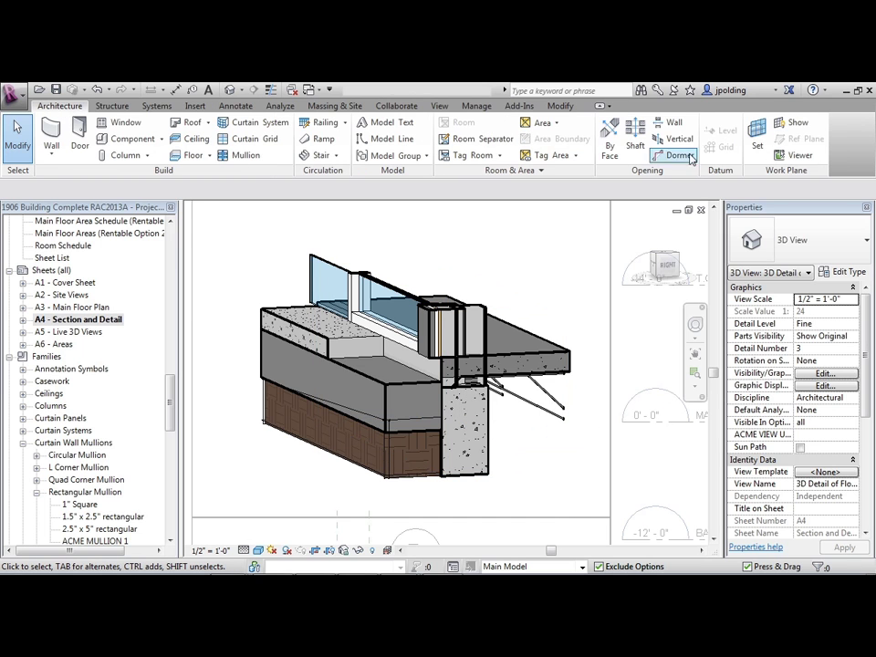
left_click(756, 146)
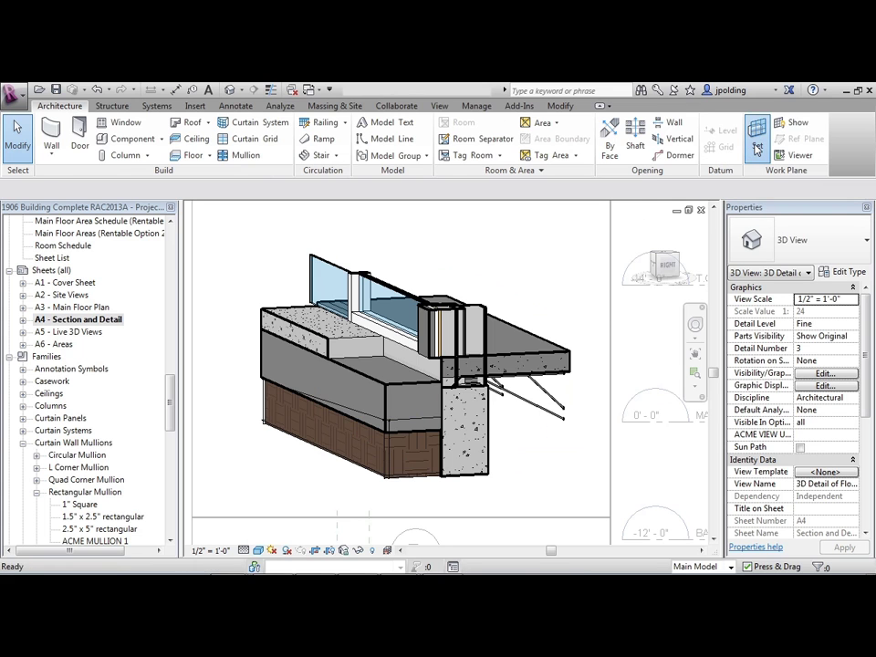
left_click_drag(355, 236, 436, 244)
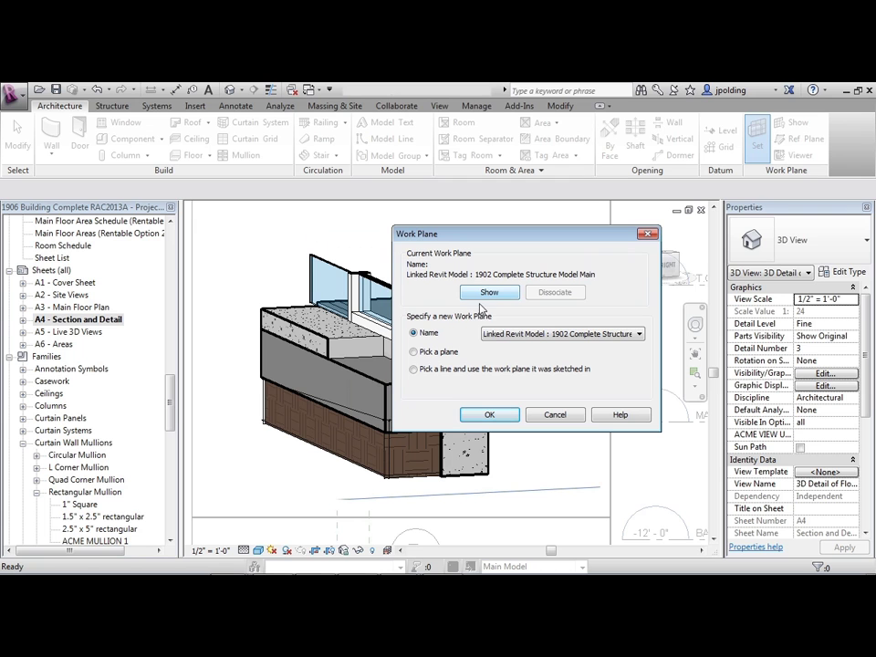
left_click(489, 415)
scroll(347, 252, "up", 3)
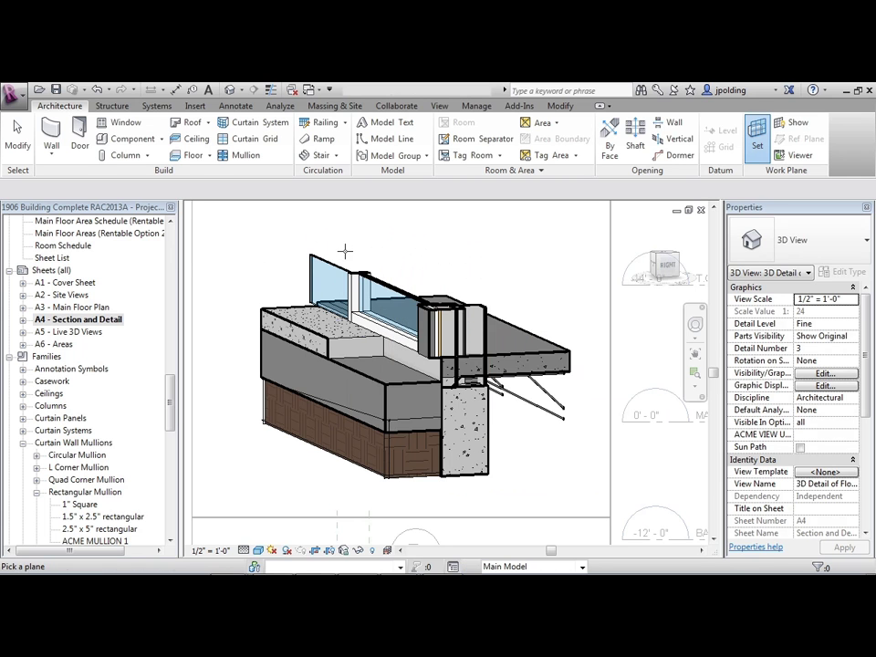
scroll(351, 263, "up", 1)
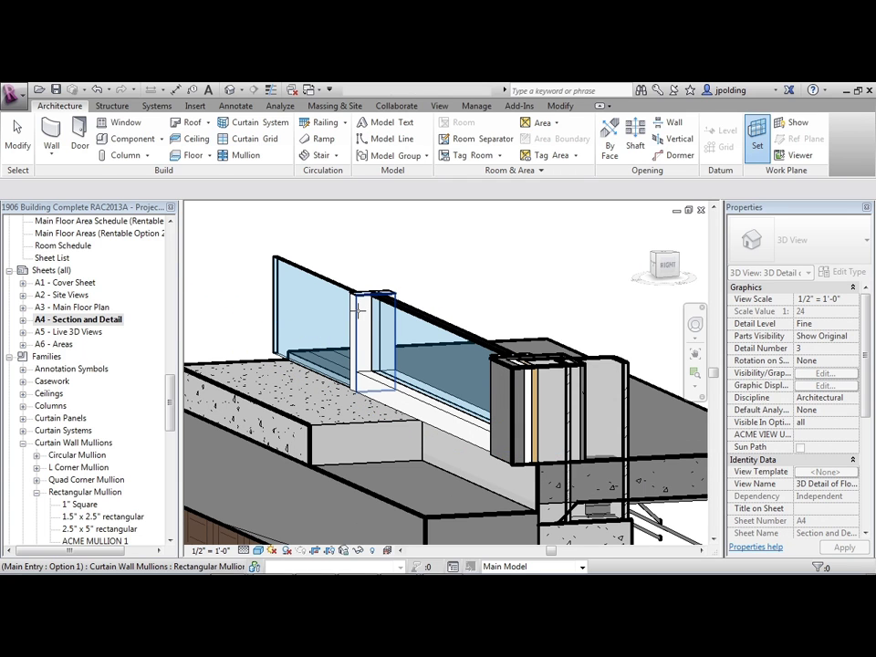
left_click(360, 309)
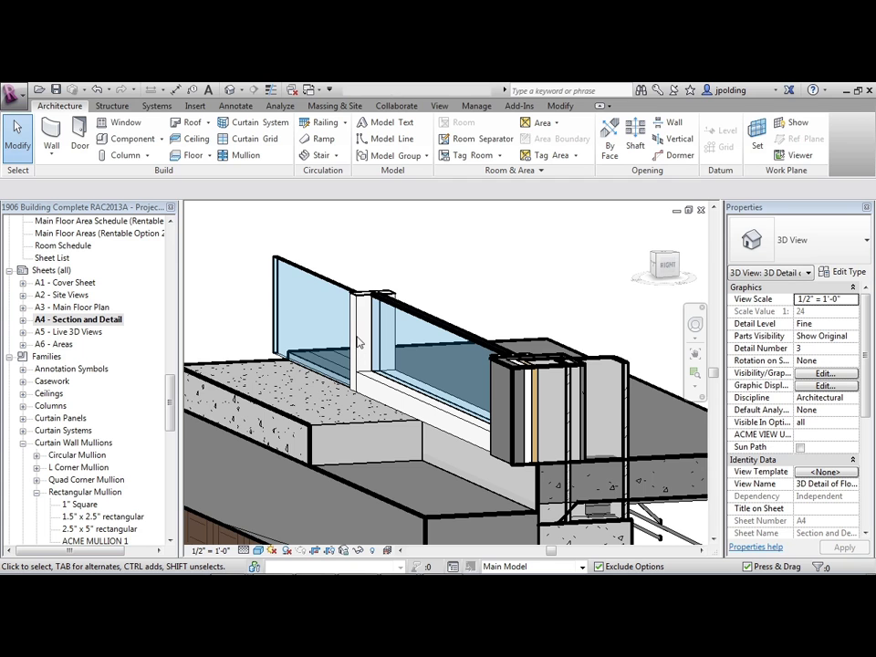
Place an aligned dimension across the vertical mullion, positioned above its cut top.
scroll(383, 343, "down", 1)
left_click(246, 108)
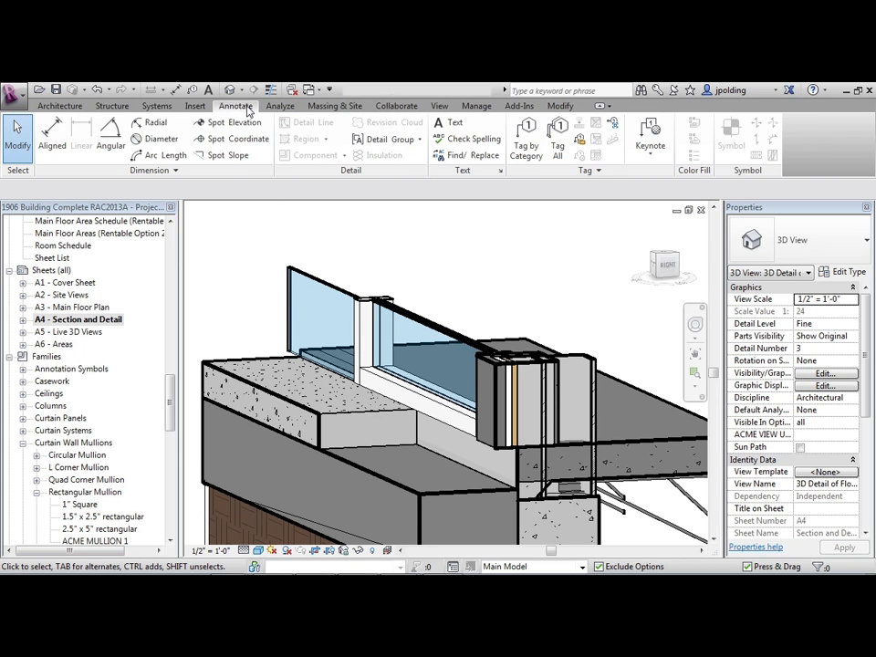
left_click(52, 132)
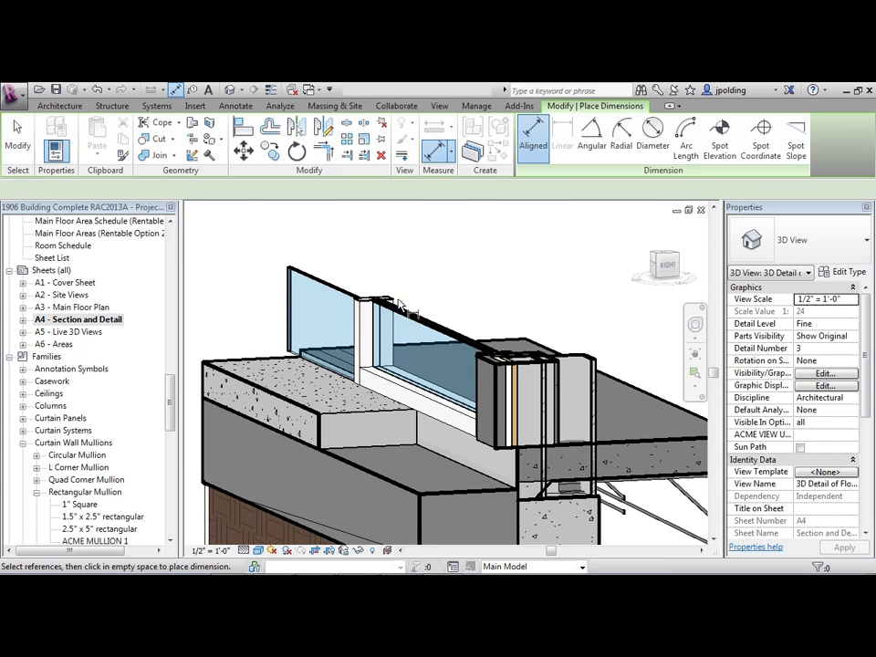
scroll(399, 310, "up", 2)
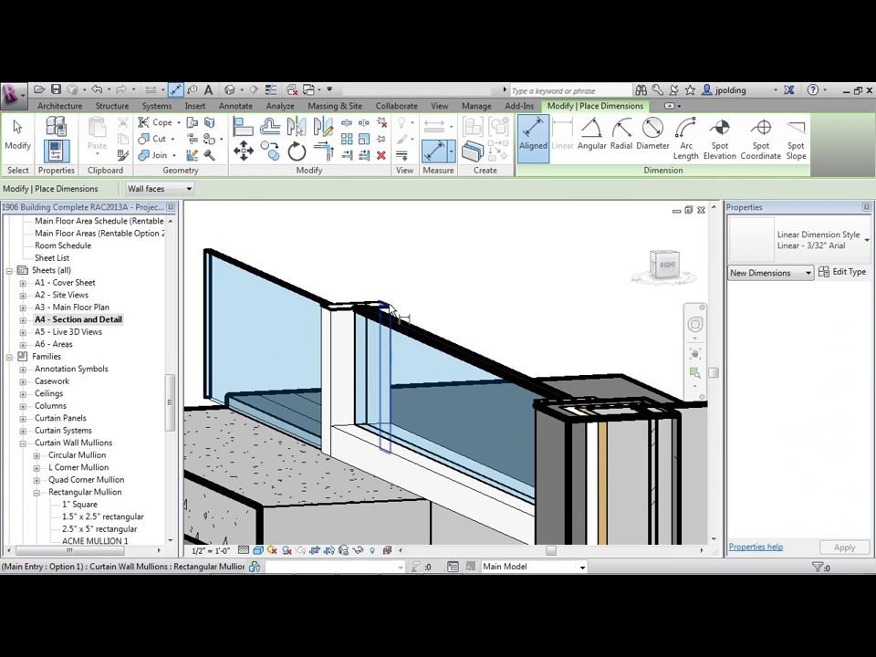
left_click(366, 310)
left_click(336, 315)
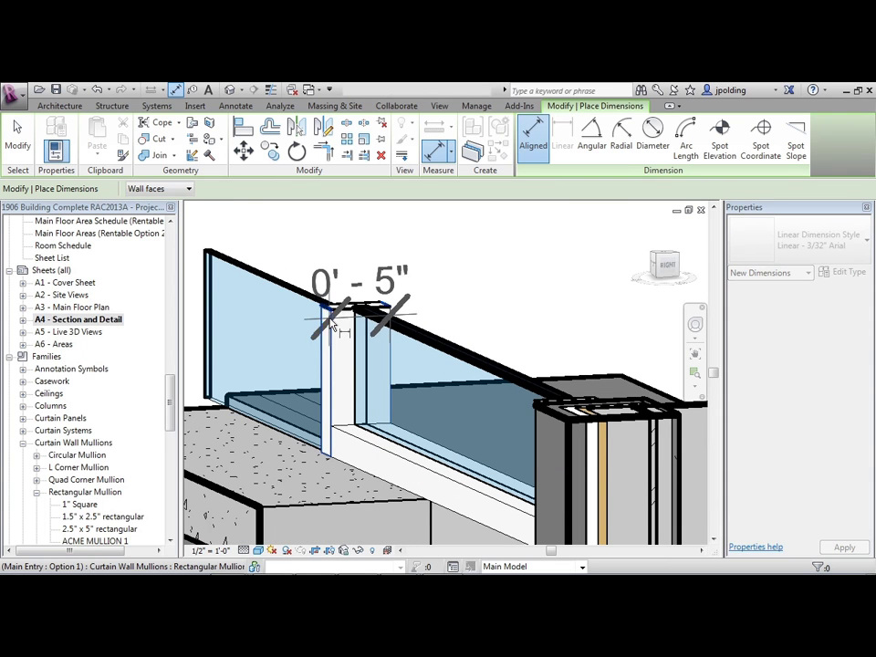
left_click(345, 256)
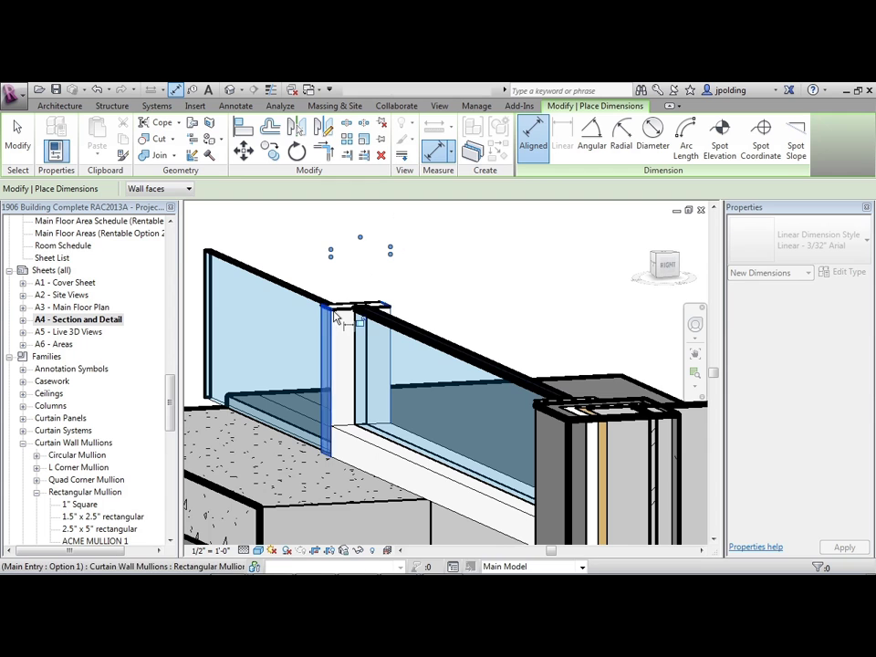
Place an aligned dimension for the thickness of the exterior concrete slab, beside its outer edge.
scroll(526, 276, "down", 1)
scroll(525, 280, "down", 1)
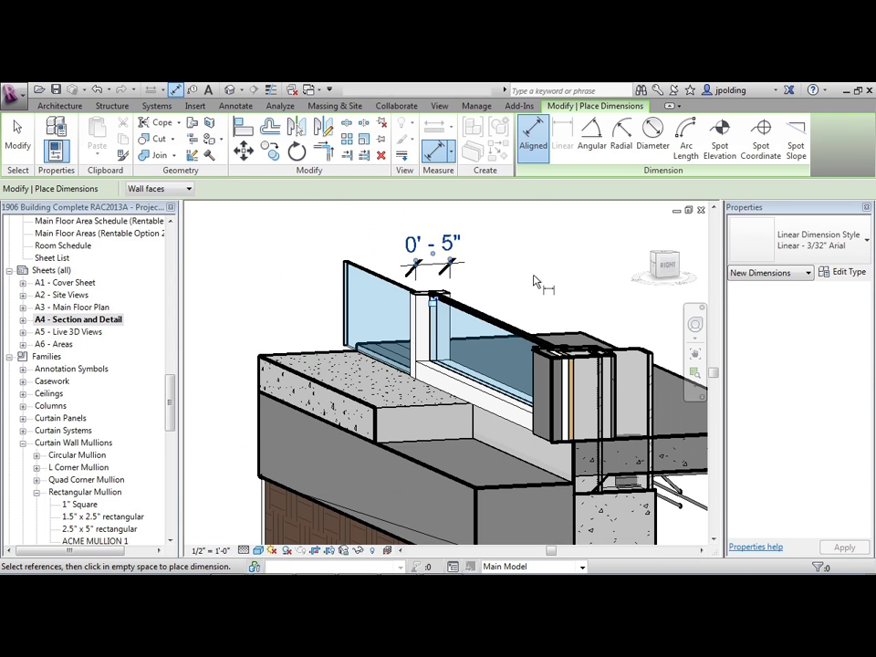
scroll(354, 290, "down", 1)
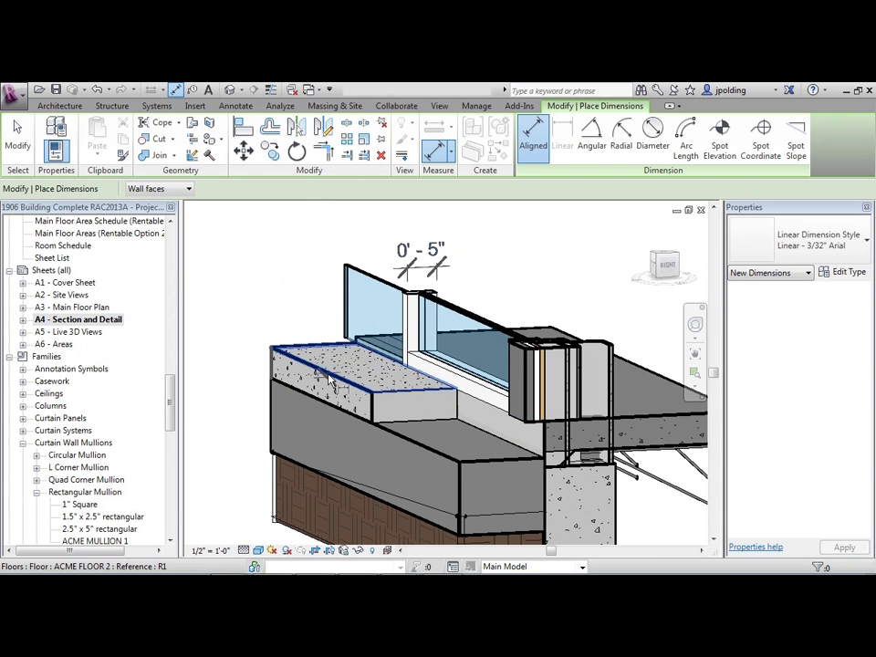
left_click(334, 365)
left_click(330, 404)
scroll(445, 388, "down", 2)
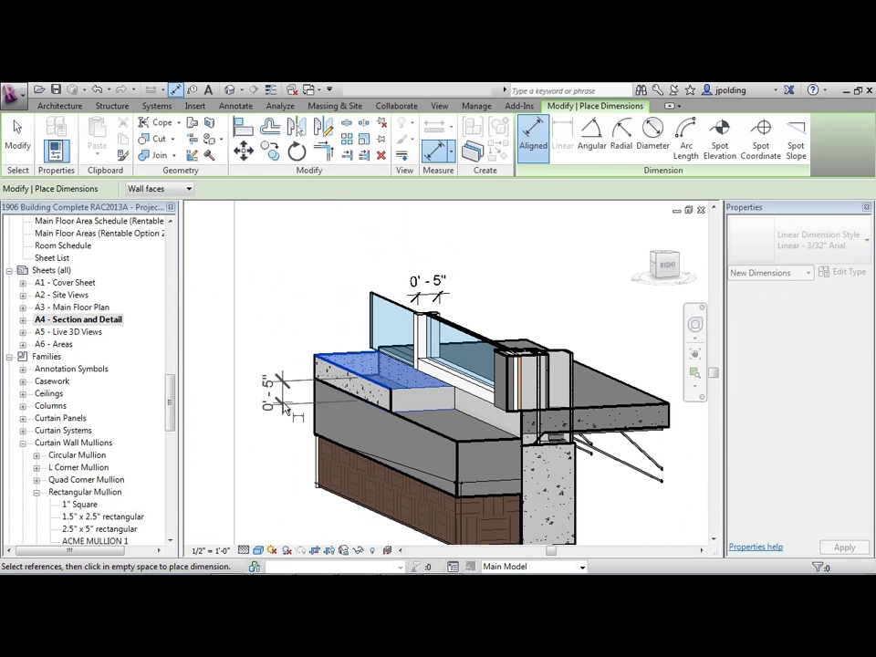
left_click(307, 402)
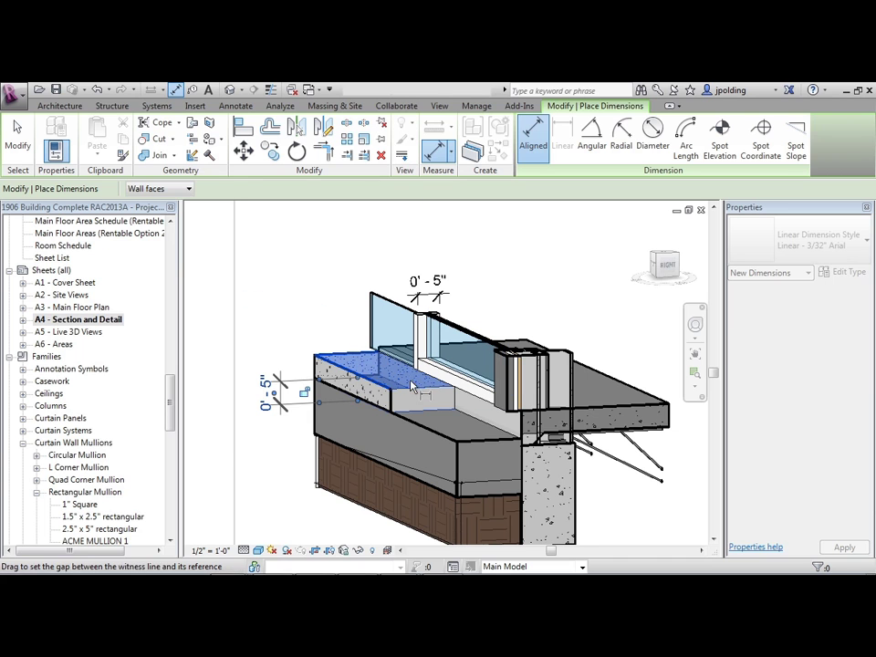
Display the active work plane to check its location, hide it again and end the dimension command.
left_click(59, 106)
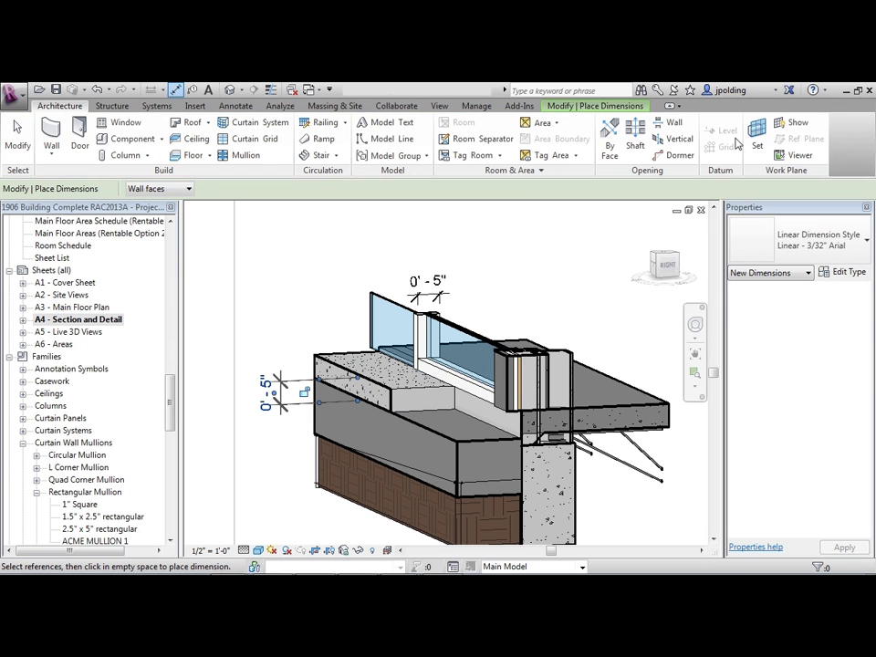
left_click(790, 126)
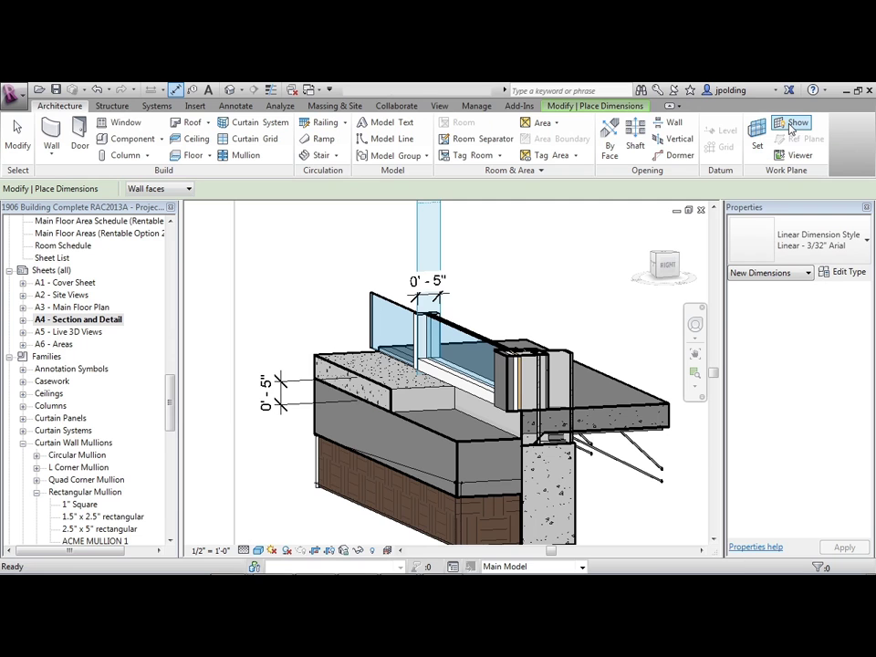
scroll(458, 379, "down", 1)
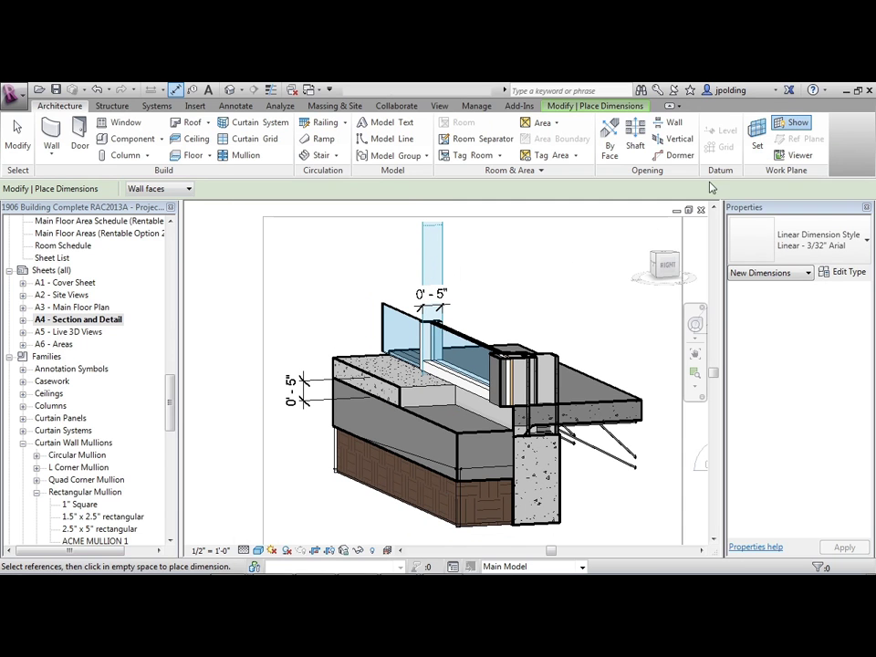
scroll(444, 304, "up", 1)
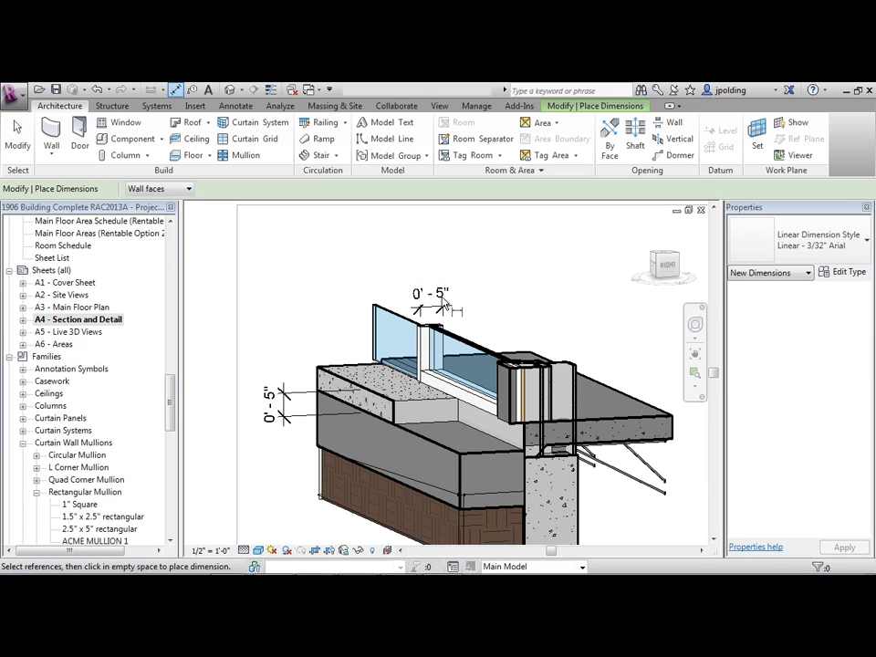
key("Escape")
key("Escape")
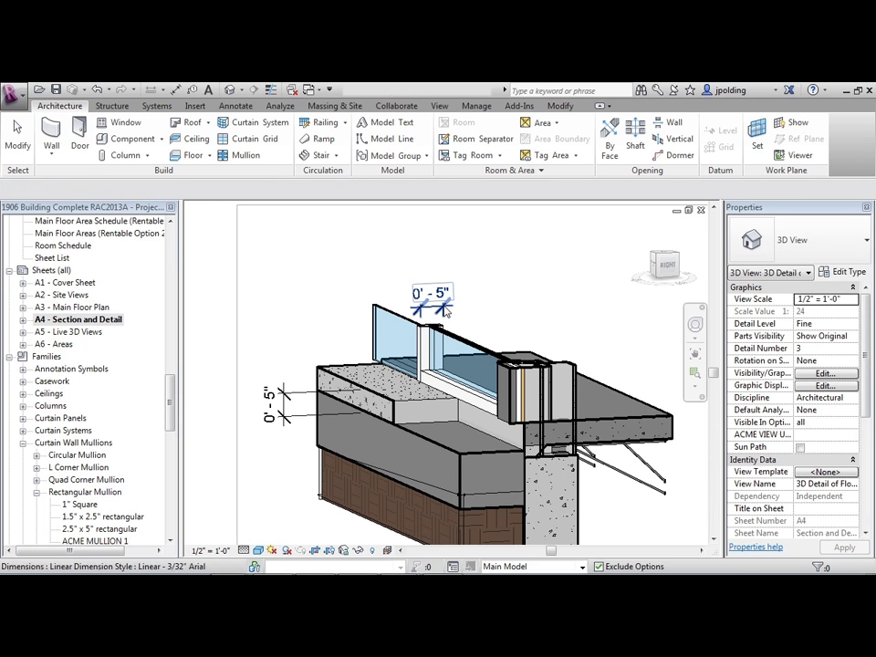
Change the mullion dimension's type to ACME DIM1.
left_click(445, 310)
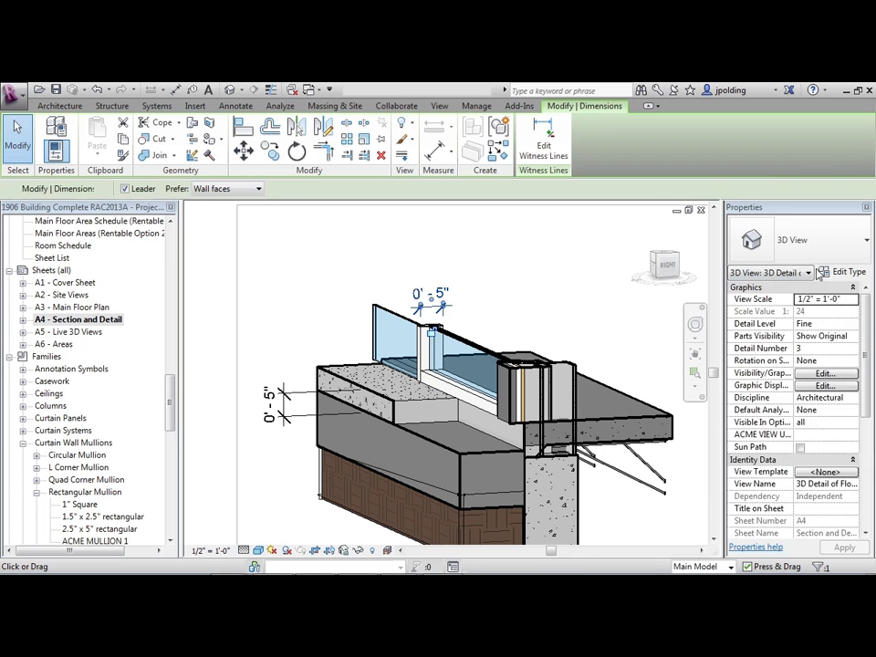
left_click(819, 251)
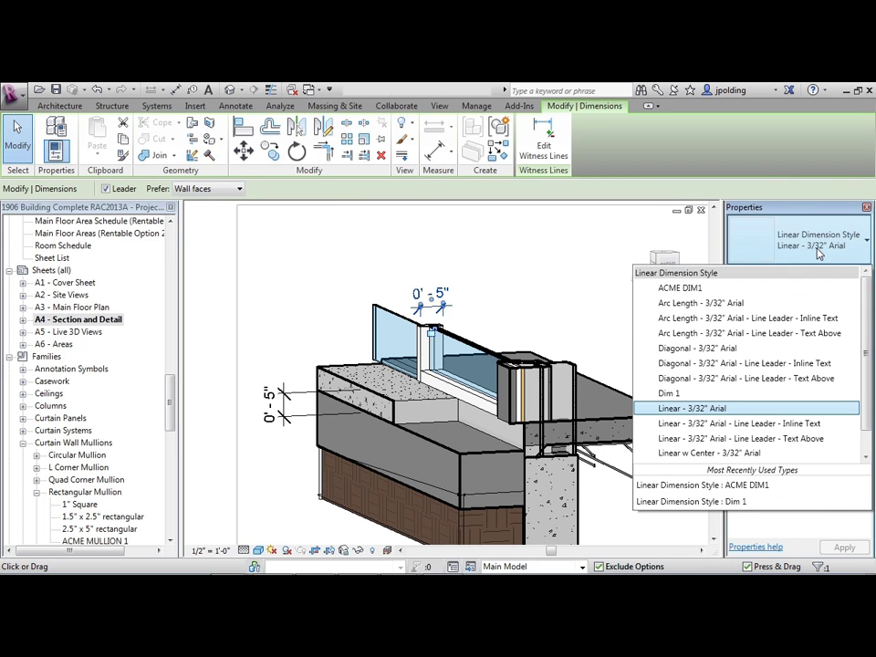
left_click(680, 290)
key("Escape")
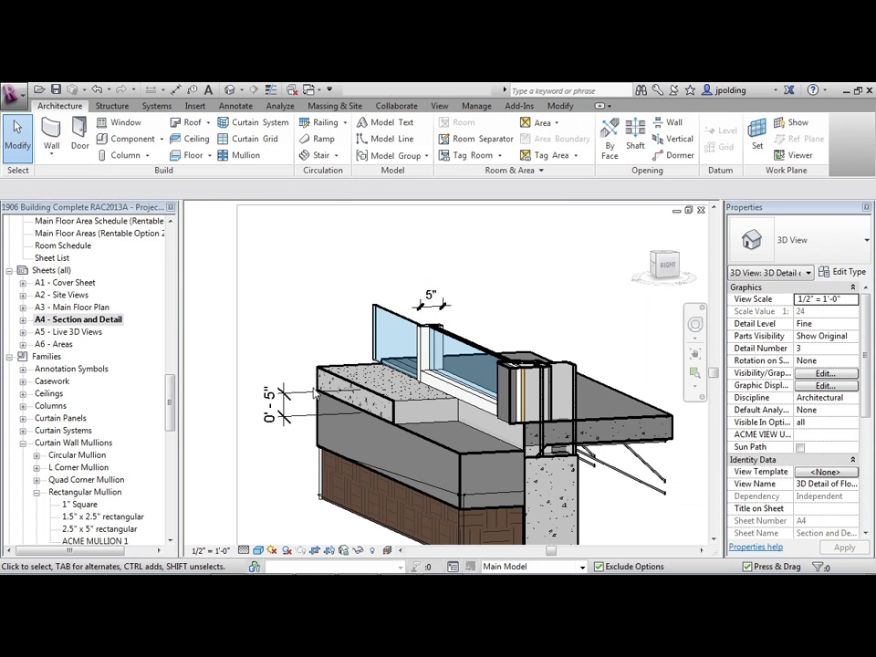
Change the concrete slab thickness dimension's type to ACME DIM1.
left_click(294, 402)
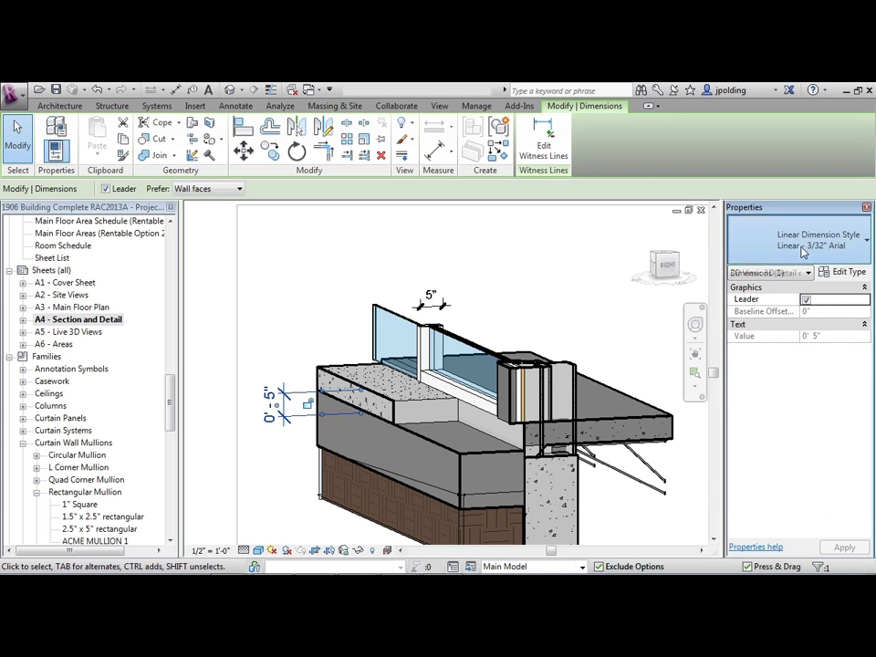
left_click(802, 250)
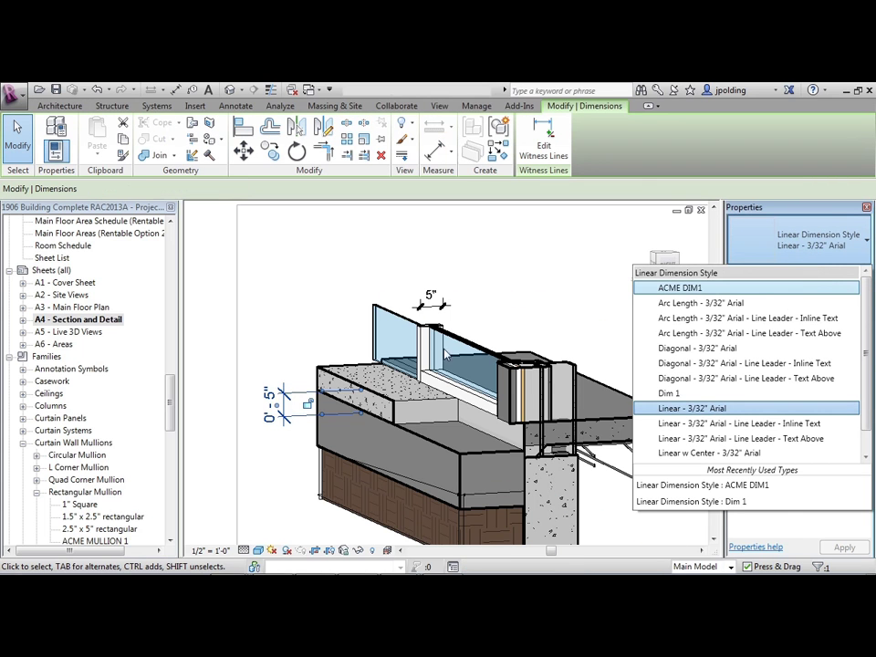
left_click(710, 289)
Adjust the witness line gaps of the mullion dimension so both lines extend down close to the mullion top.
scroll(427, 308, "up", 3)
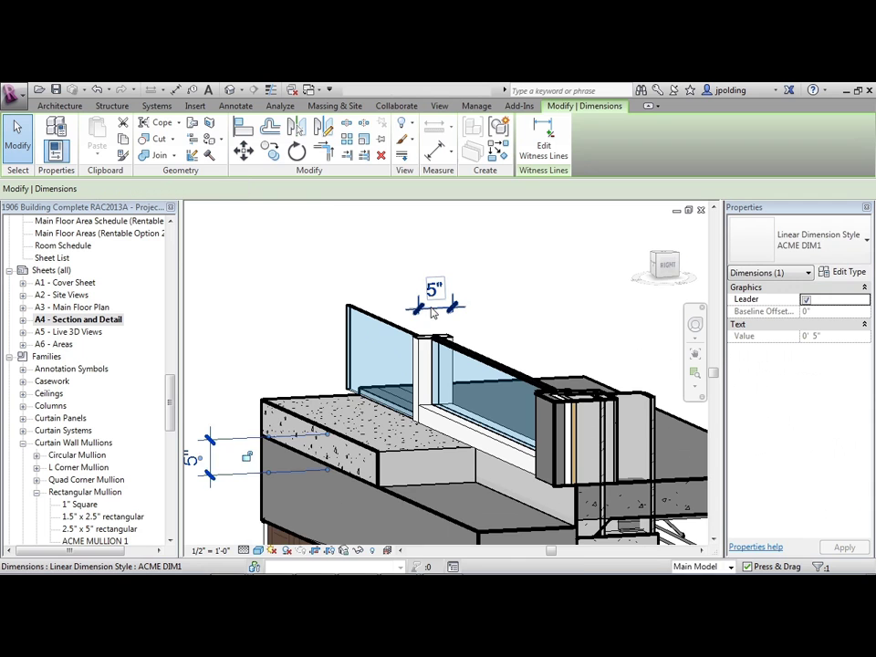
left_click(429, 307)
scroll(419, 301, "up", 2)
left_click(530, 307)
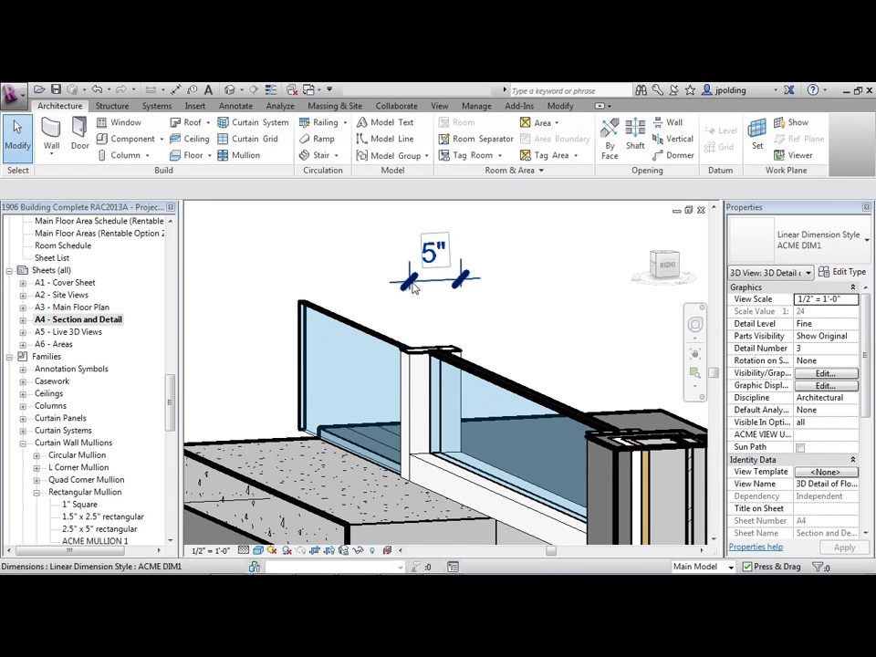
left_click(413, 288)
scroll(414, 292, "up", 1)
left_click_drag(410, 291, 408, 344)
mouse_move(467, 285)
left_mouse_down()
mouse_move(468, 343)
mouse_move(467, 281)
mouse_move(470, 312)
mouse_move(468, 292)
left_mouse_up()
scroll(468, 294, "up", 1)
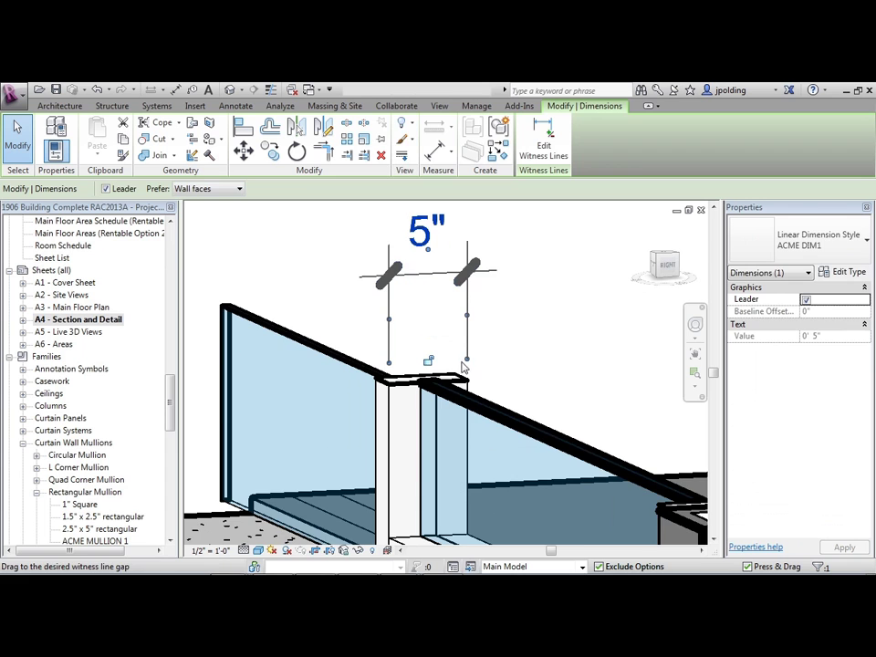
Extend the mullion dimension's second witness line down close to the mullion top, then deselect the dimension.
left_click_drag(462, 362, 465, 364)
scroll(451, 299, "down", 3)
key("Escape")
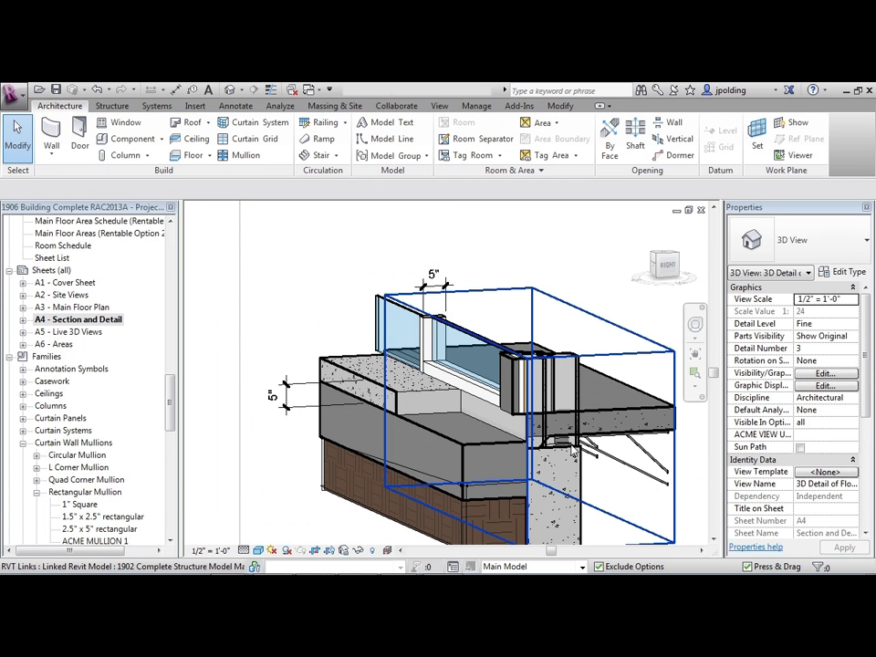
Set a new work plane by picking the joist seat face just above the concrete foundation wall.
middle_click_drag(571, 447, 532, 432)
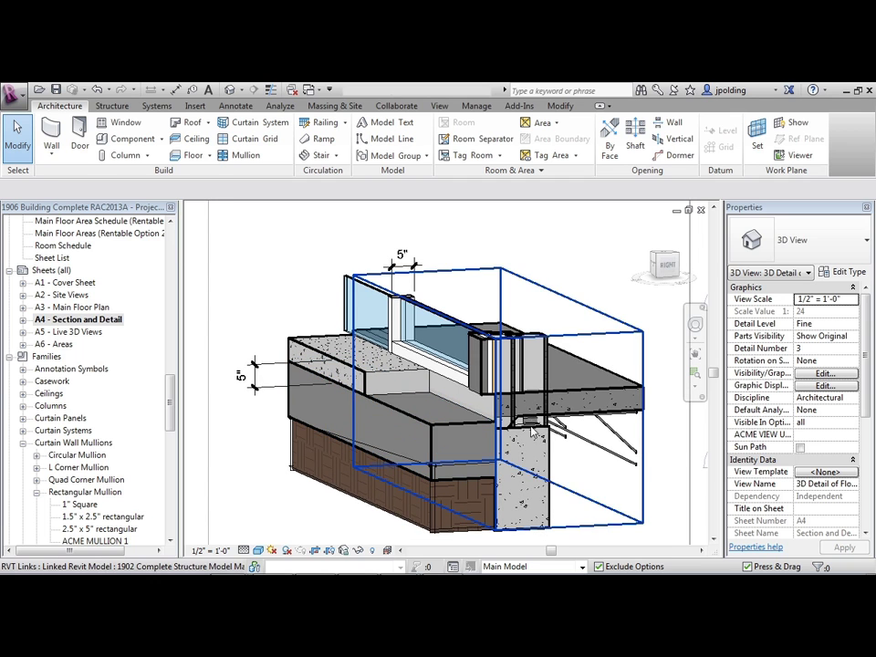
scroll(547, 431, "up", 2)
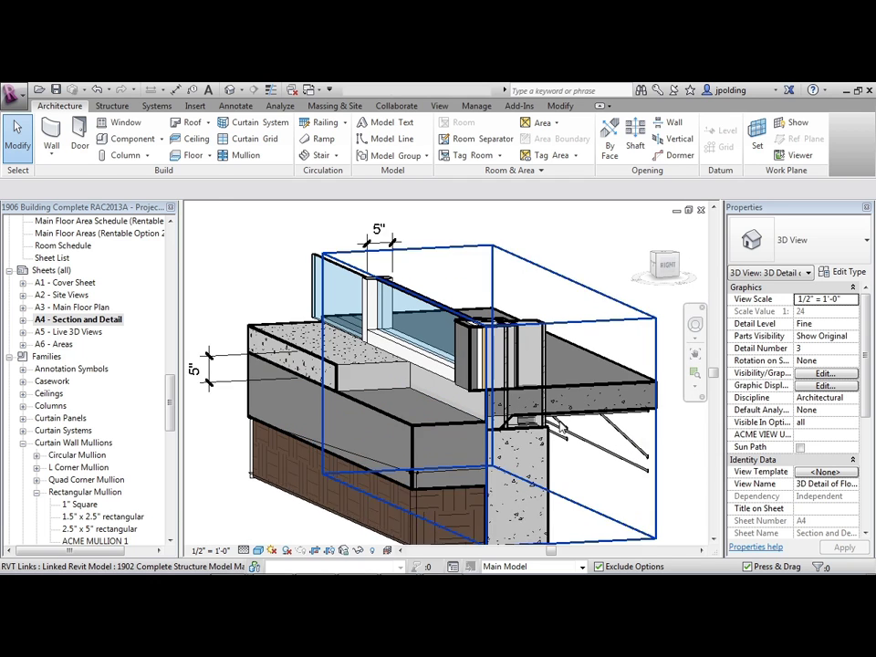
scroll(558, 428, "up", 1)
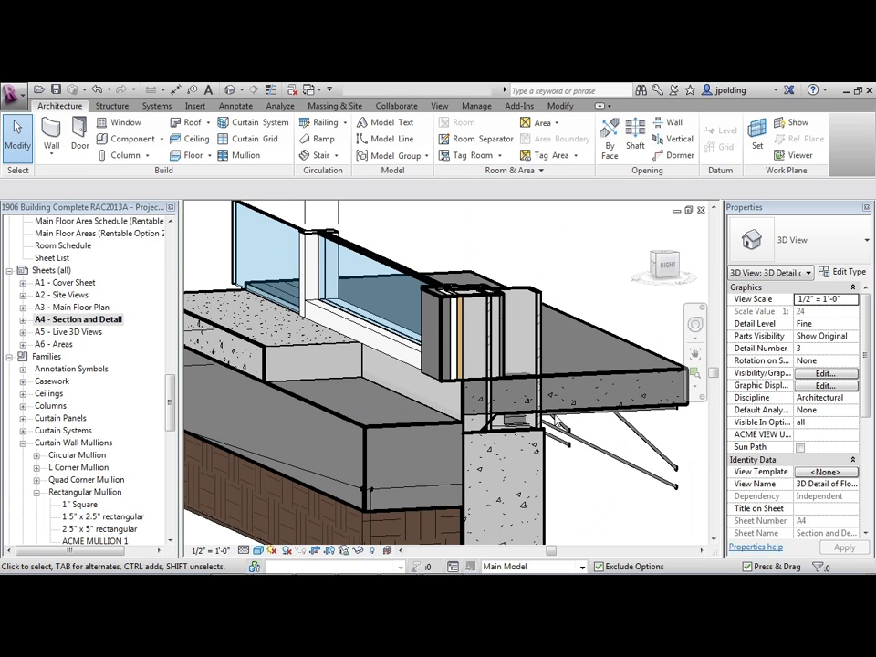
scroll(501, 432, "up", 4)
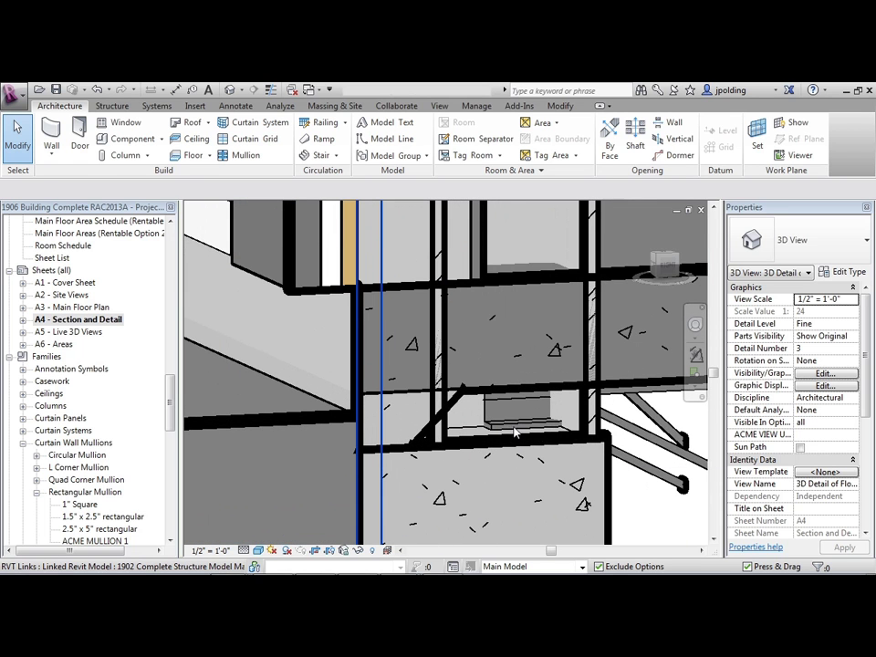
scroll(514, 427, "down", 3)
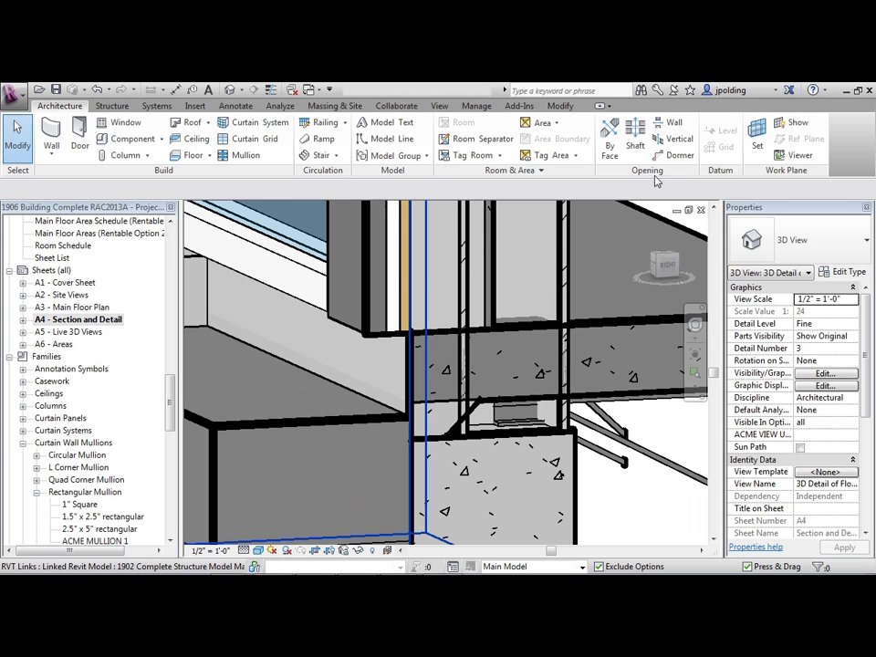
left_click(756, 136)
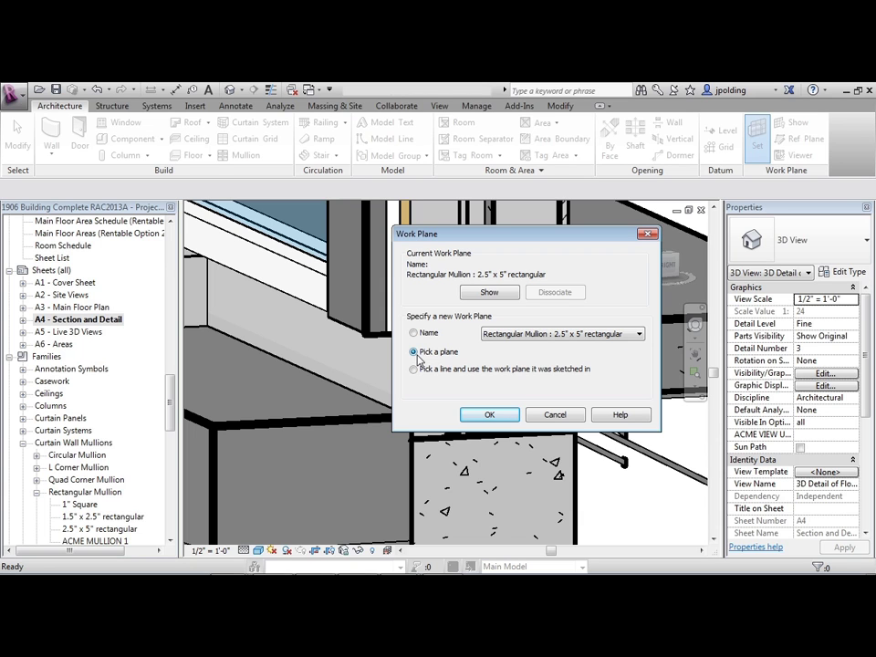
left_click(488, 415)
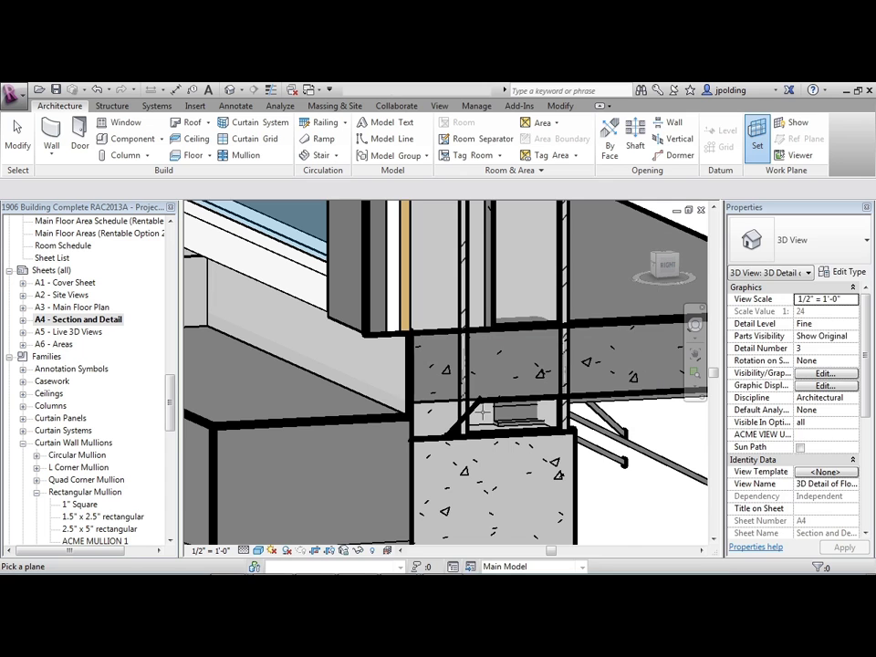
scroll(508, 433, "up", 3)
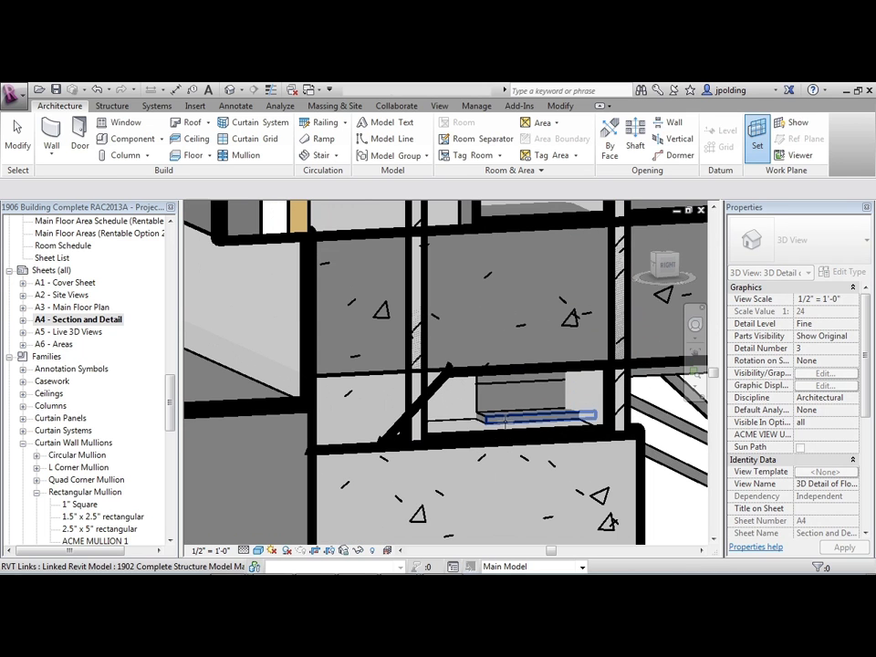
left_click(507, 430)
scroll(493, 438, "down", 4)
scroll(488, 444, "down", 2)
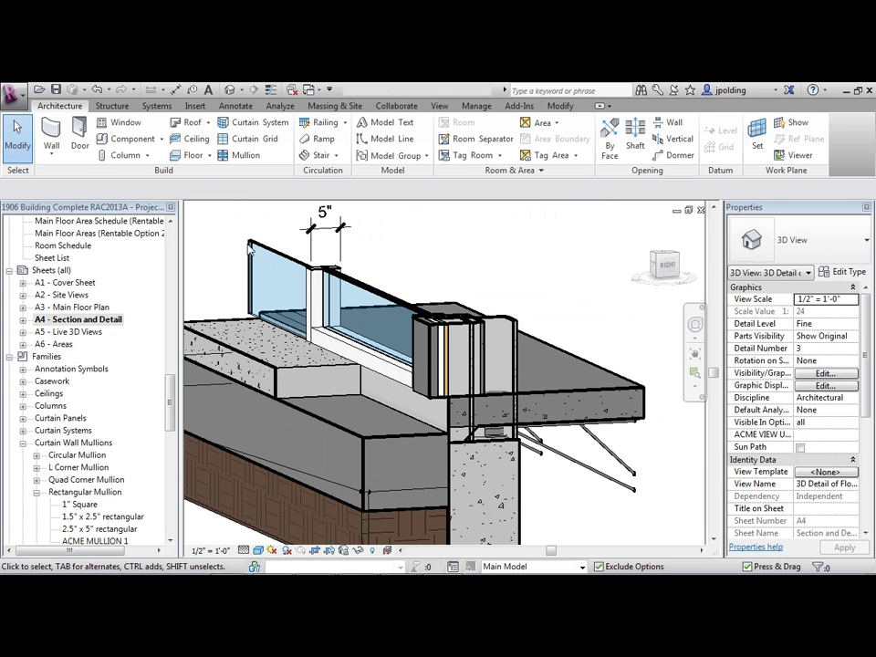
Place an aligned dimension above the exterior wall across its full thickness, from the interior face to the outer stone face.
left_click(237, 107)
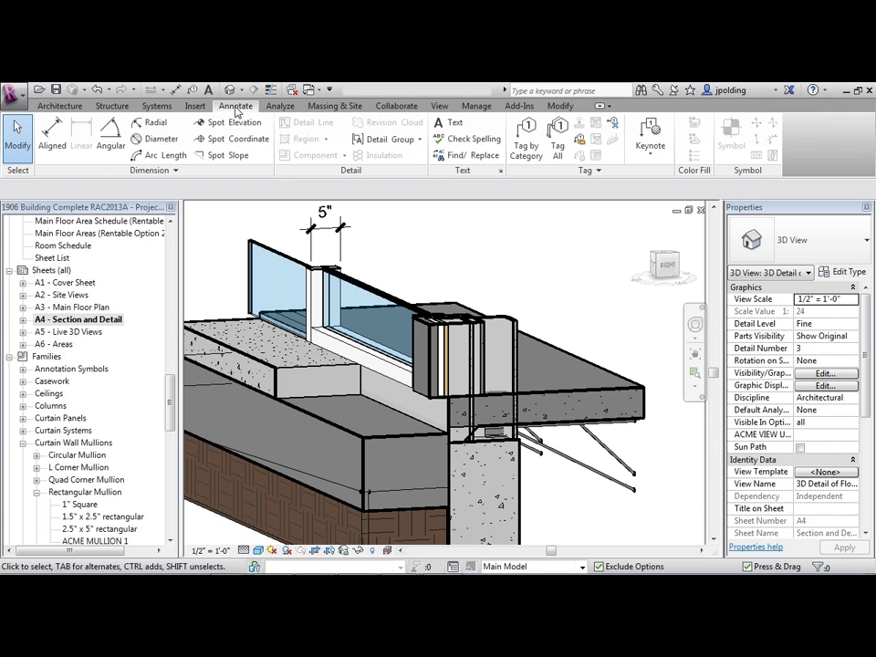
left_click(55, 136)
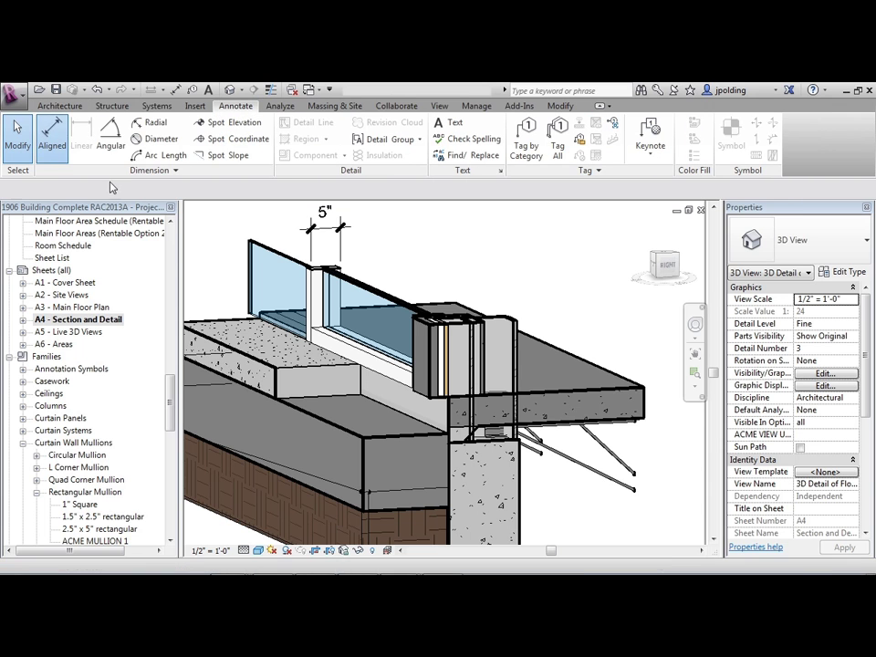
scroll(500, 356, "up", 1)
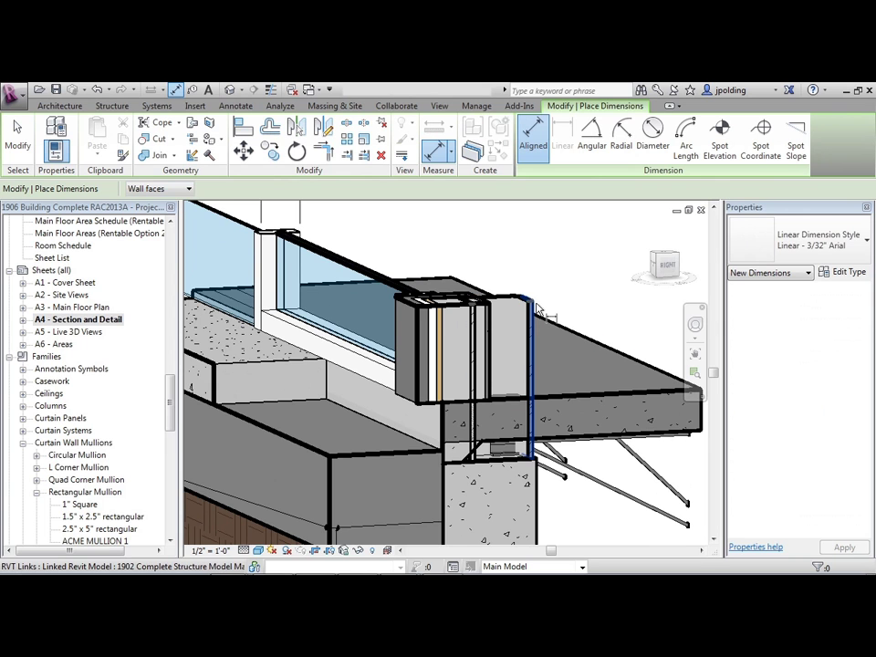
scroll(537, 306, "up", 1)
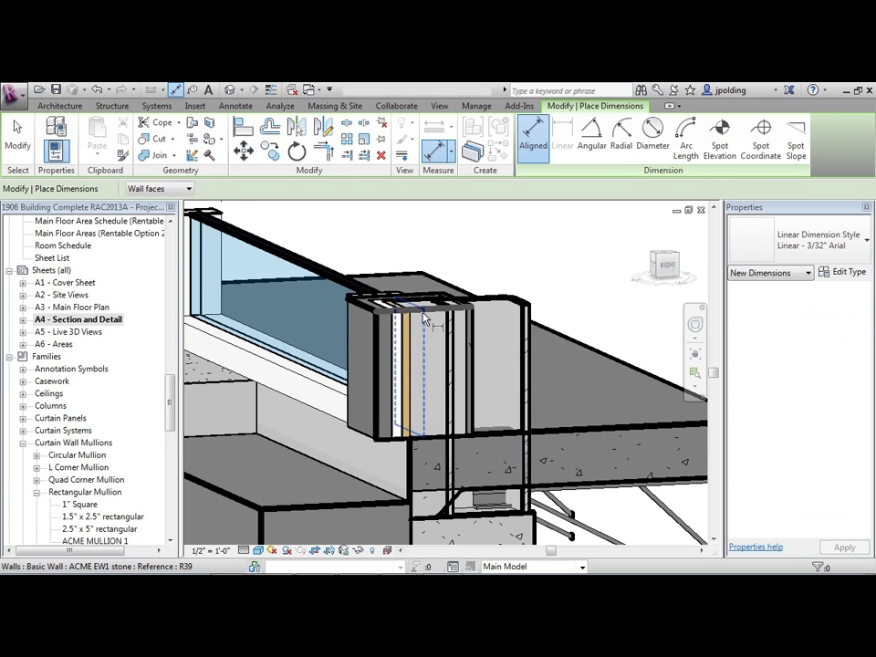
left_click(521, 305)
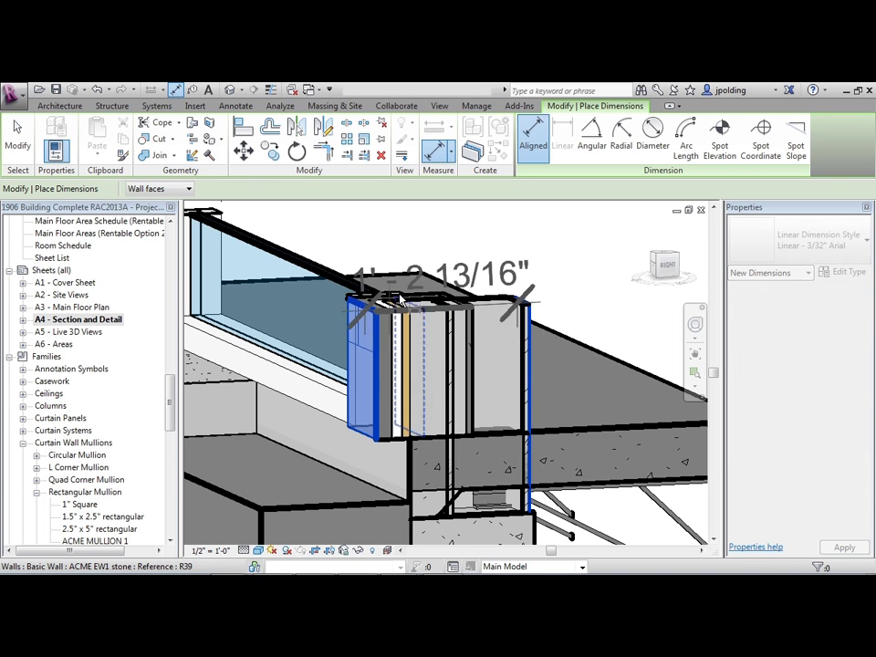
left_click(399, 297)
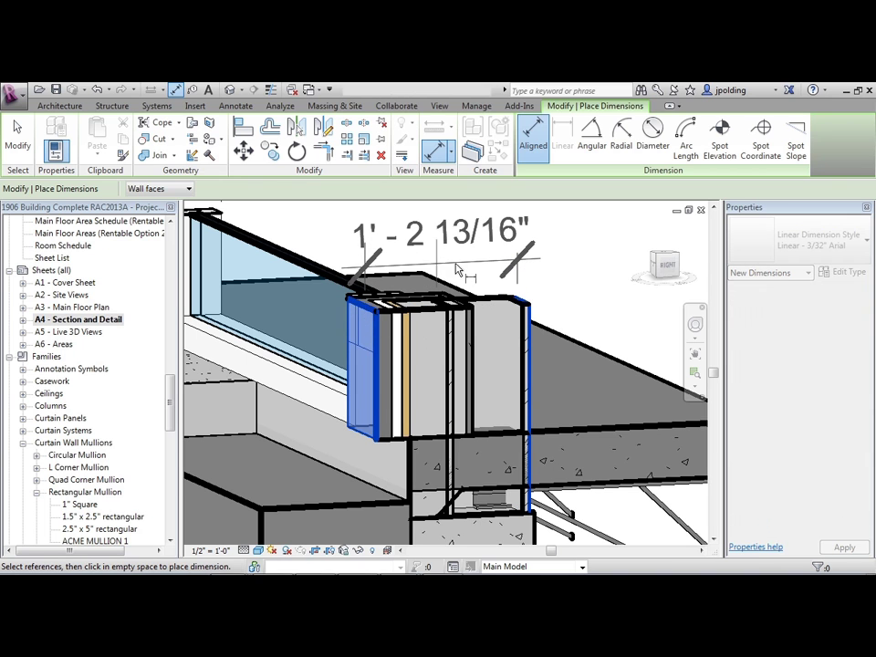
left_click(534, 236)
scroll(548, 351, "down", 3)
key("Escape")
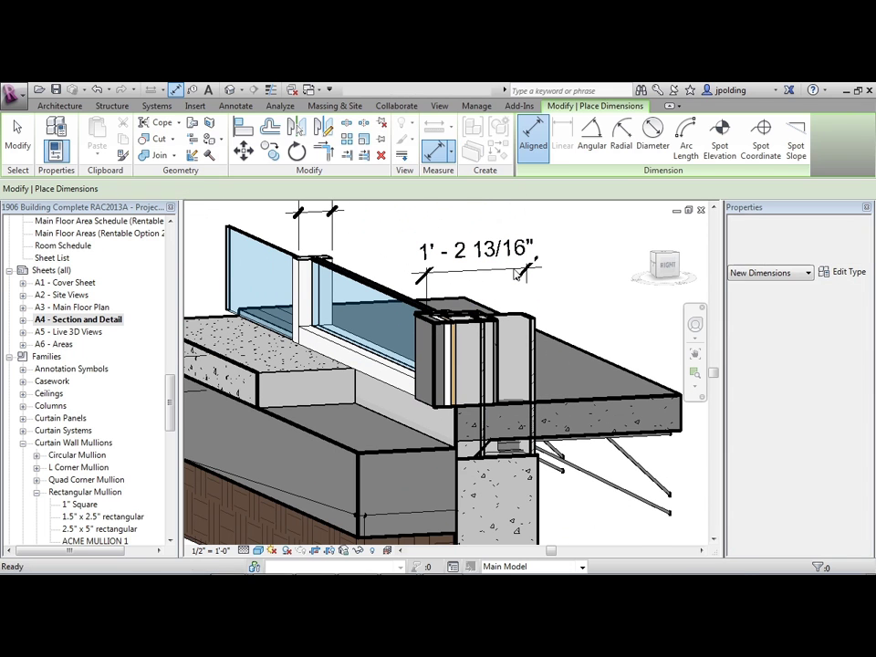
Change the wall thickness dimension's type to ACME DIM1.
left_click(518, 274)
left_click(798, 240)
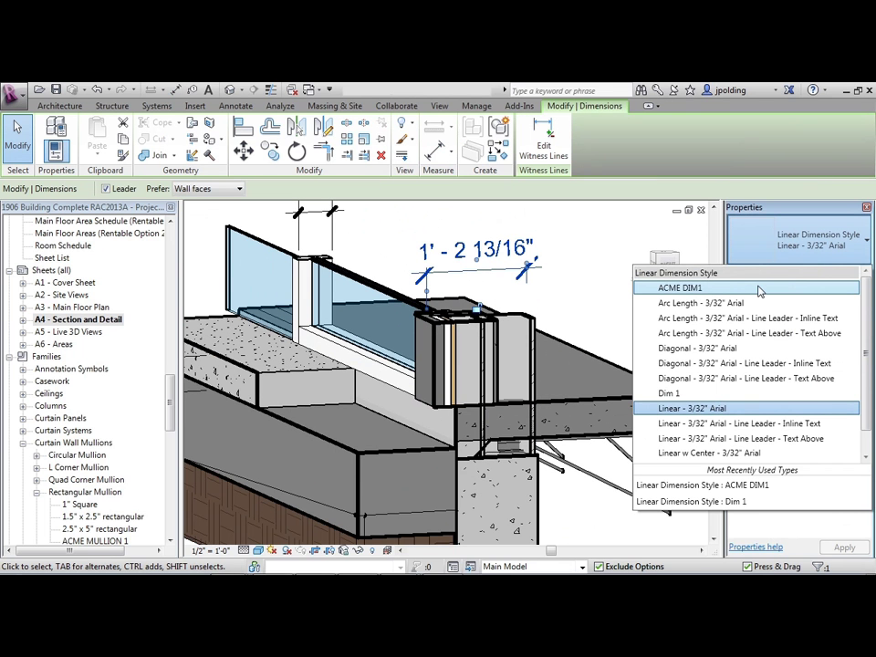
left_click(758, 288)
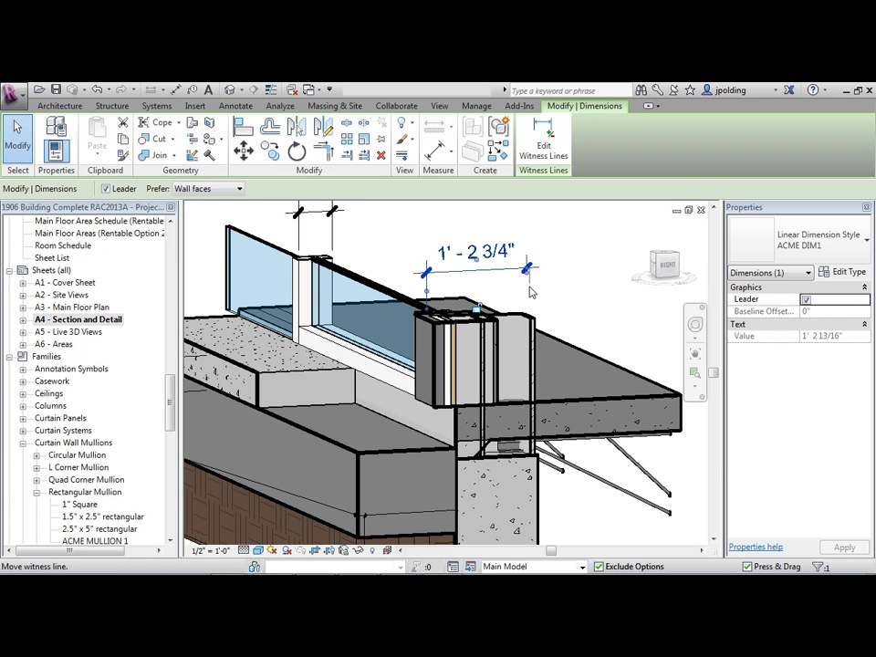
Extend the wall thickness dimension's interior-side witness line down close to the wall top, then deselect the dimension.
scroll(525, 292, "up", 6)
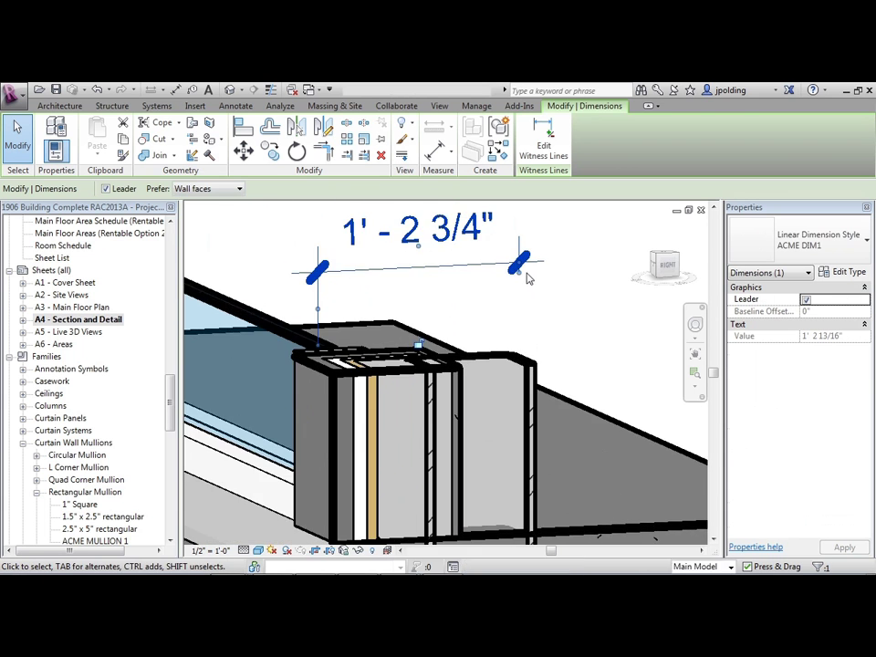
left_click_drag(514, 279, 516, 301)
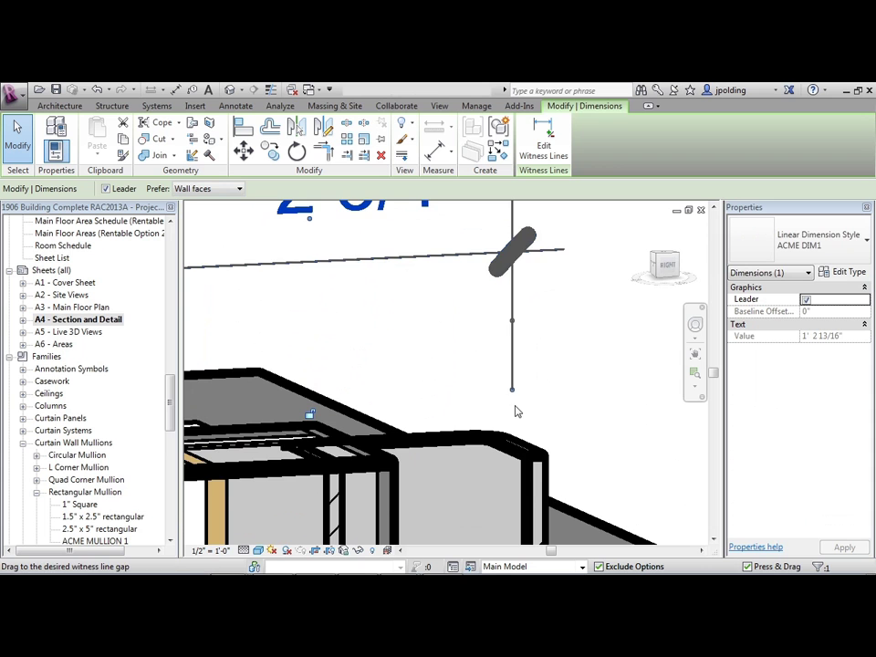
mouse_move(516, 412)
left_mouse_down()
mouse_move(514, 422)
mouse_move(513, 413)
left_mouse_up()
scroll(583, 391, "down", 4)
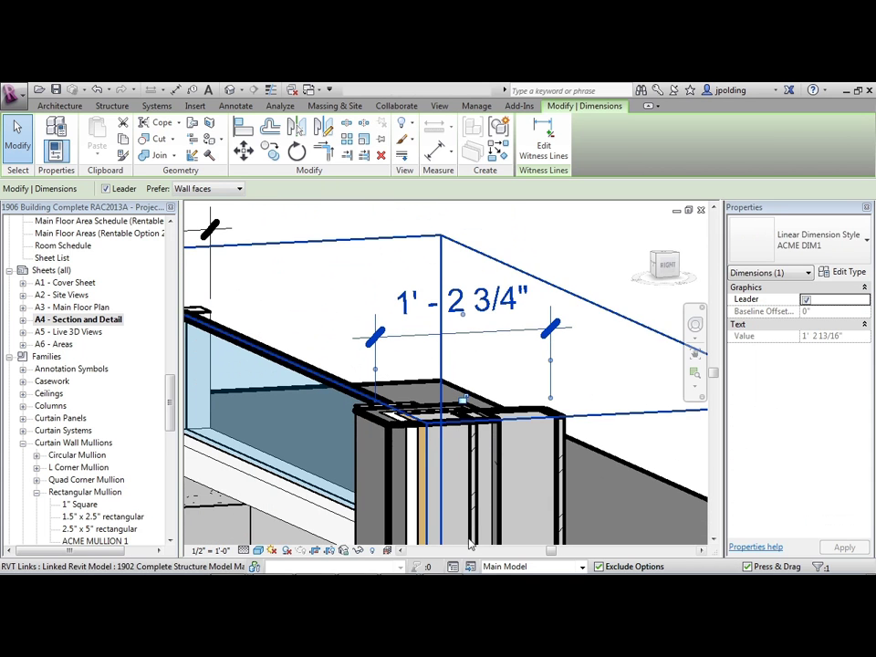
middle_click_drag(470, 545, 515, 461)
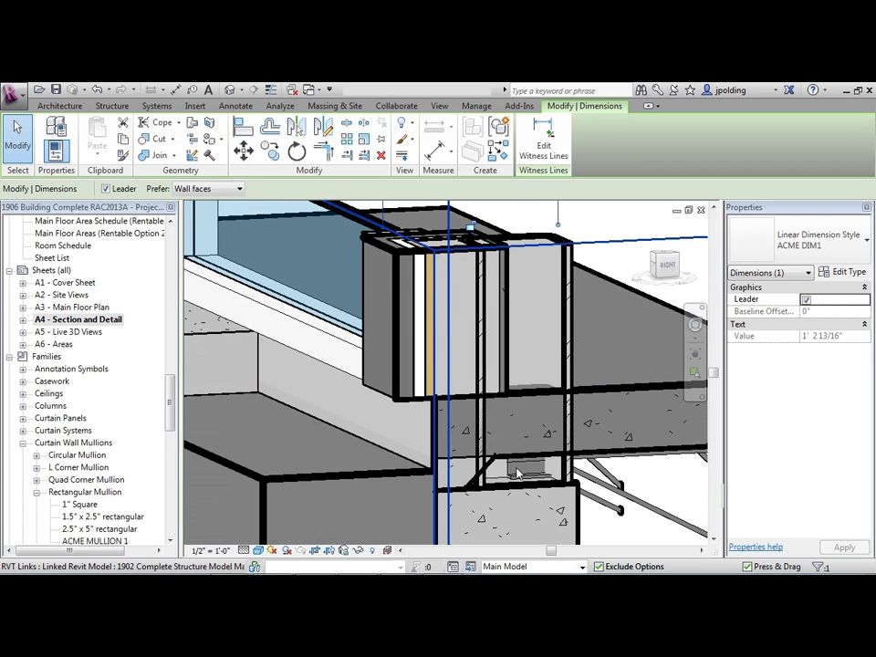
scroll(517, 473, "down", 3)
key("Escape")
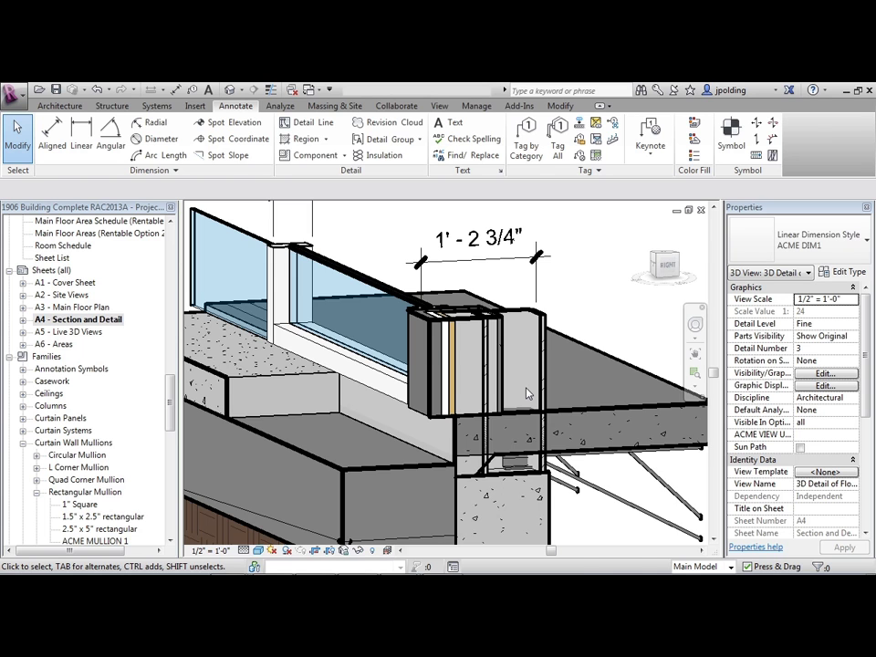
Place an aligned vertical dimension between the bottom of the stone wall and the top of the exterior floor.
scroll(526, 393, "down", 3)
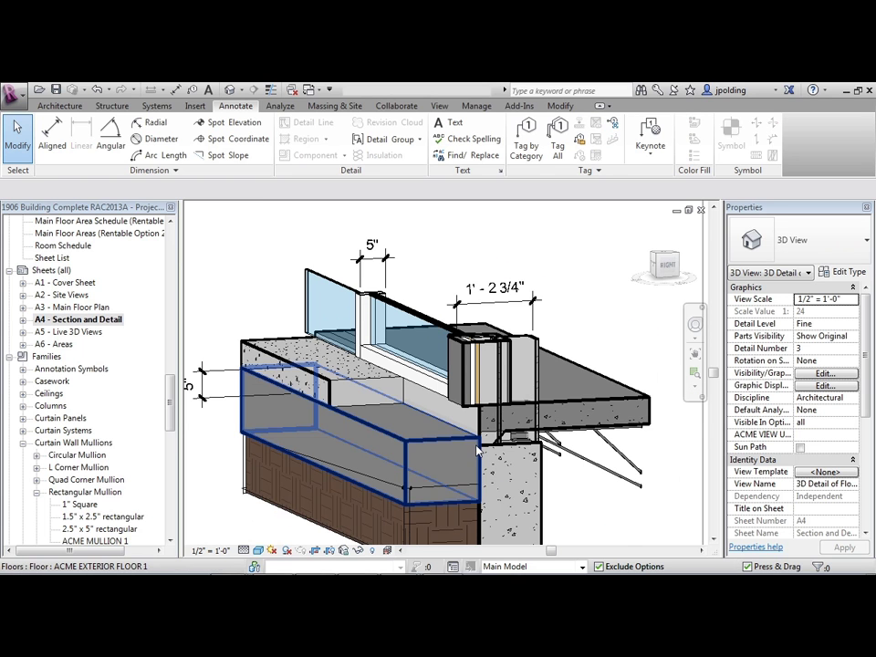
scroll(479, 448, "up", 3)
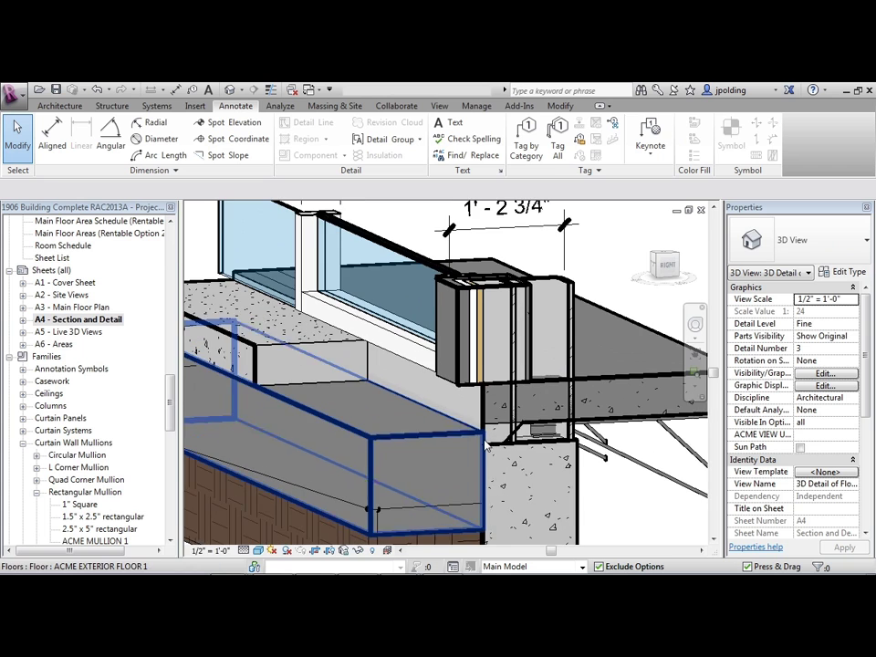
middle_click_drag(486, 447, 490, 413)
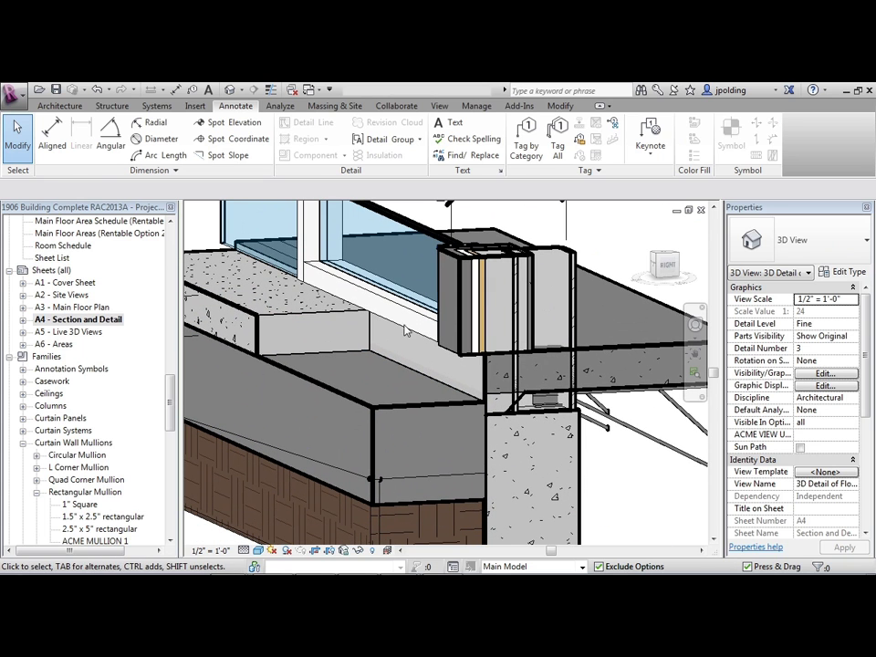
left_click(52, 137)
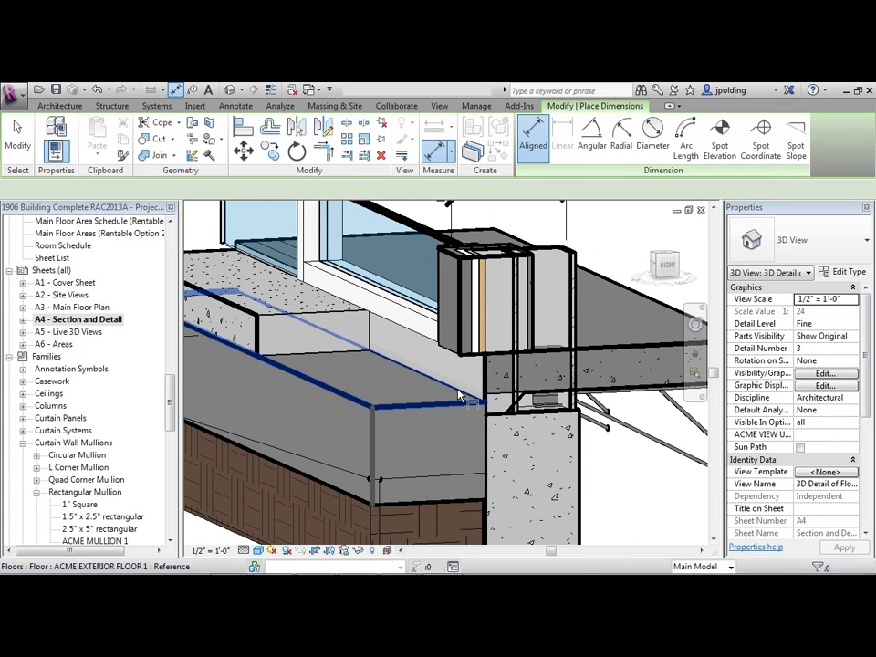
left_click(468, 361)
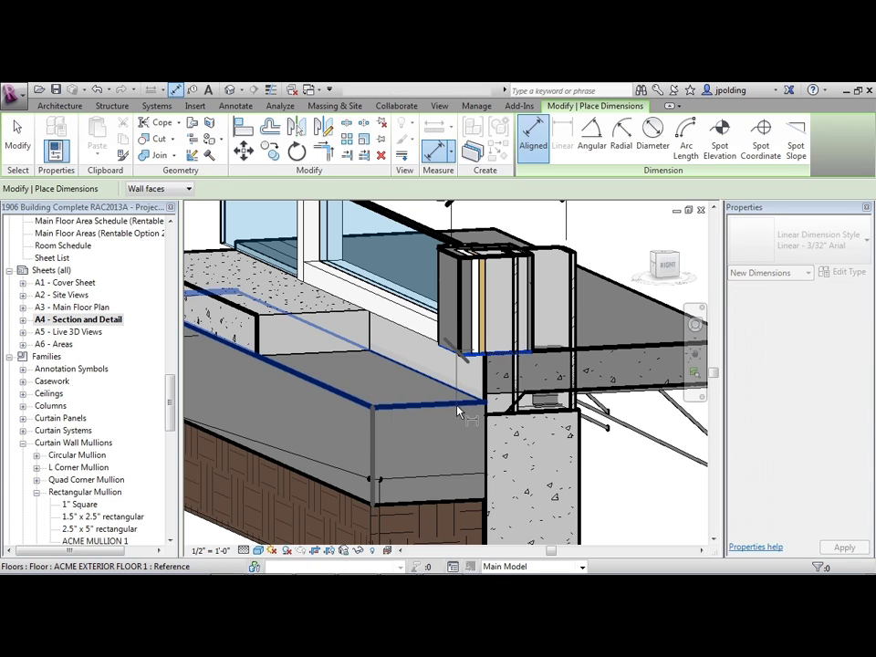
left_click(410, 388)
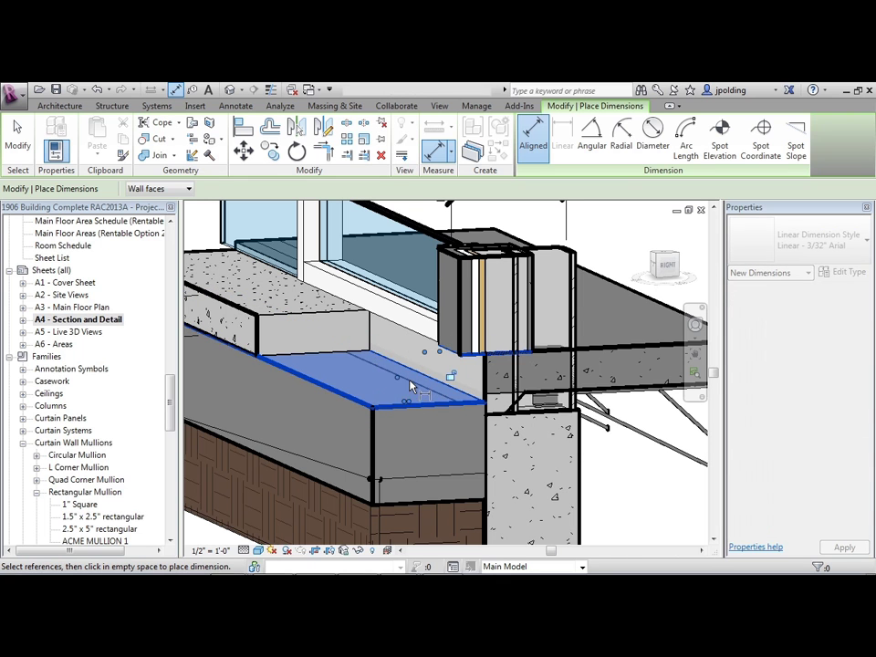
left_click(411, 386)
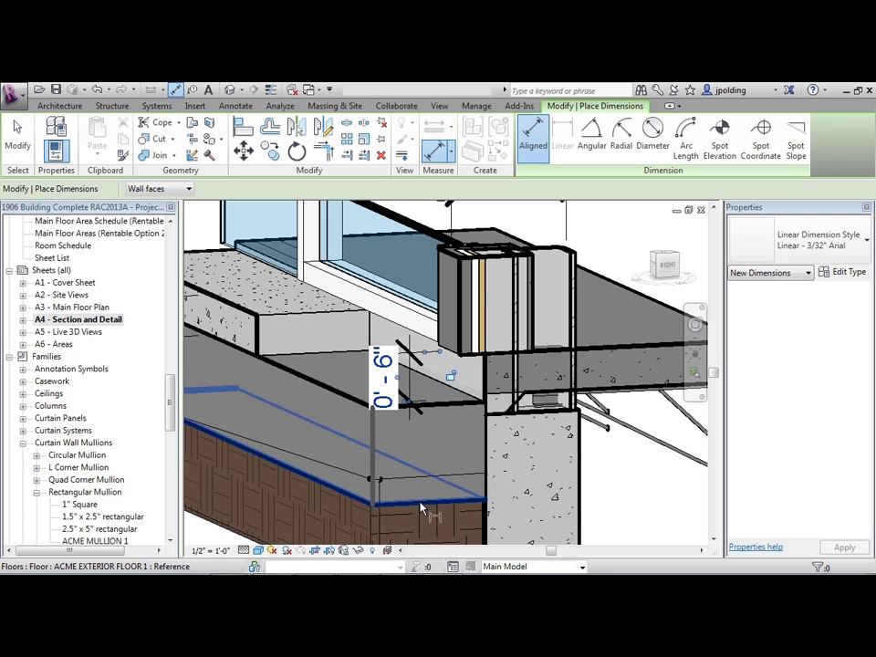
Dimension the exterior floor's thickness in line with the vertical dimension above it, then end the dimension command.
left_click(433, 465)
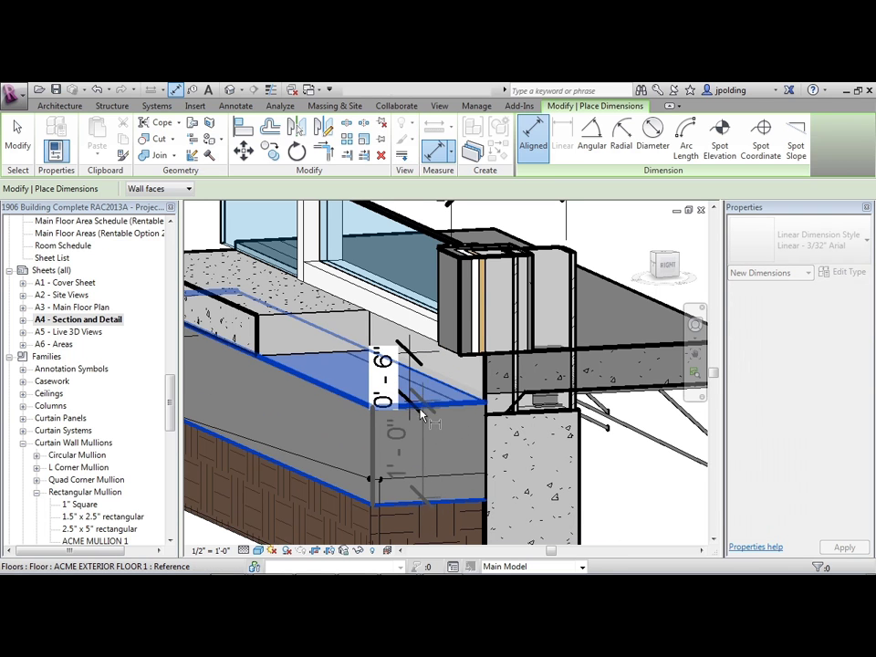
left_click(422, 416)
left_click(410, 414)
key("Escape")
key("Escape")
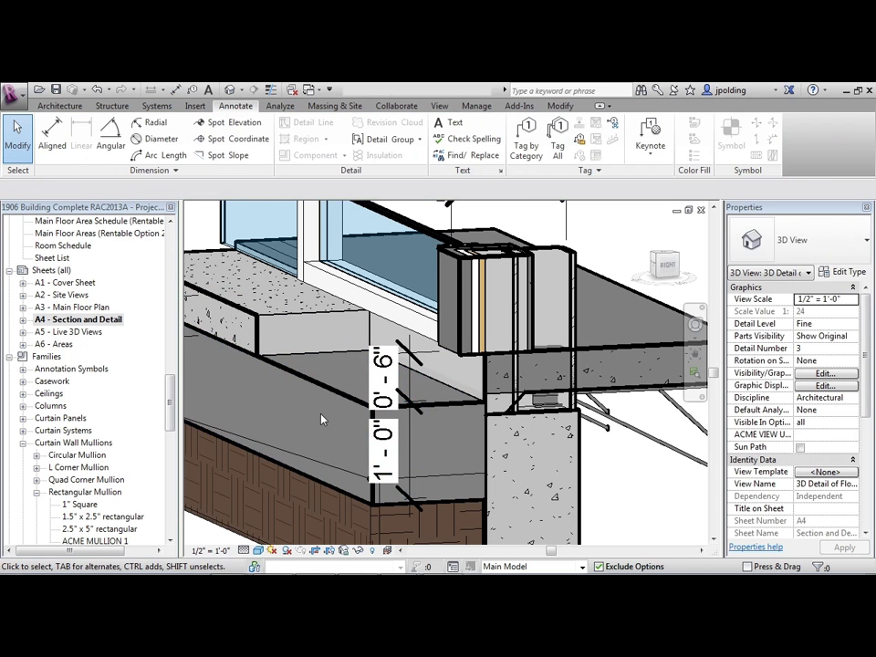
Change the two stacked vertical dimensions, at the stone wall base and the exterior floor thickness, to type ACME DIM1 and deselect.
scroll(321, 420, "down", 2)
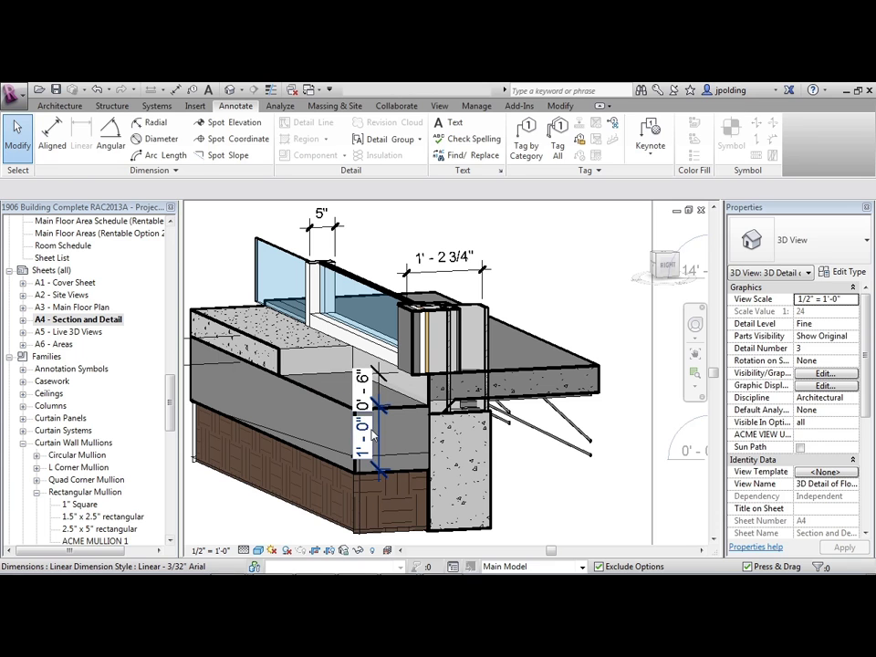
left_click(367, 388)
left_click(803, 239)
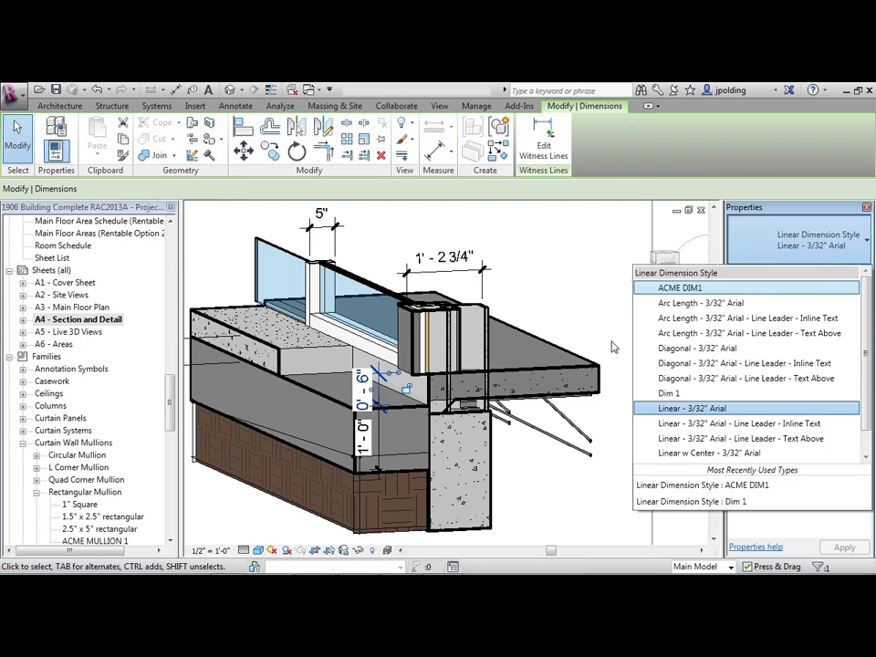
left_click(762, 291)
key("Escape")
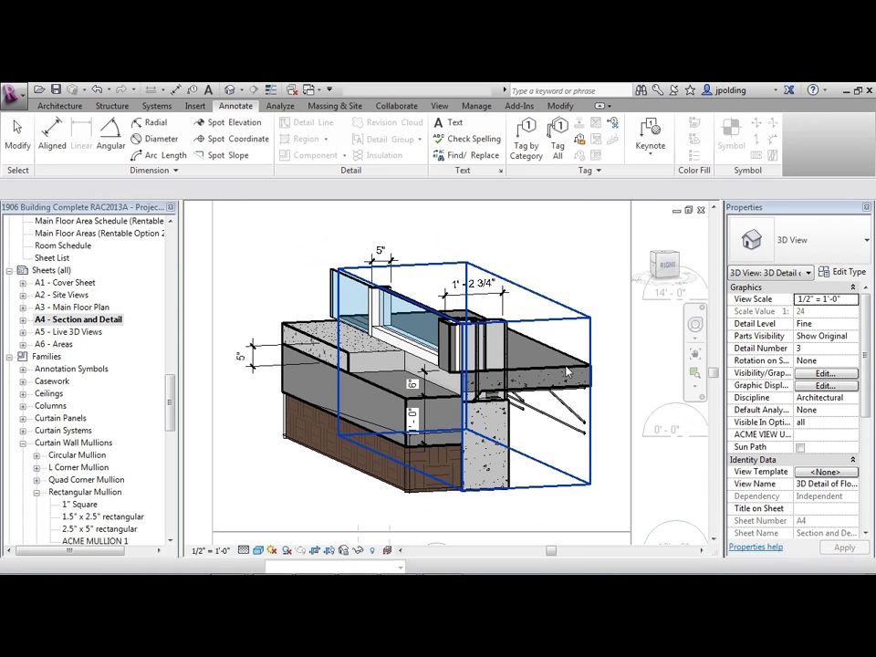
key("Escape")
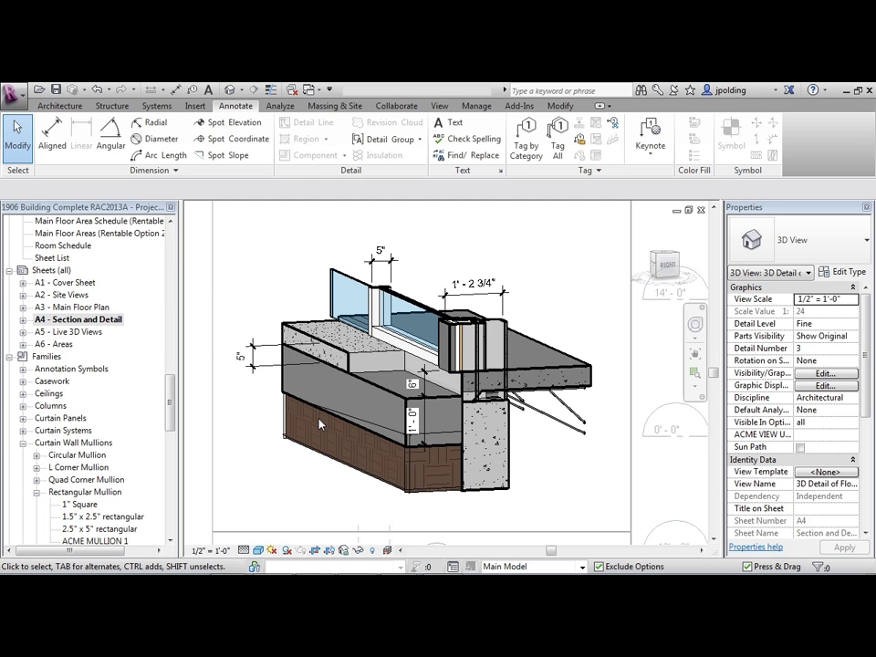
Save the orientation of the 3D detail view and lock it, then test the lock by trying to orbit.
scroll(318, 419, "down", 1)
scroll(420, 509, "up", 1)
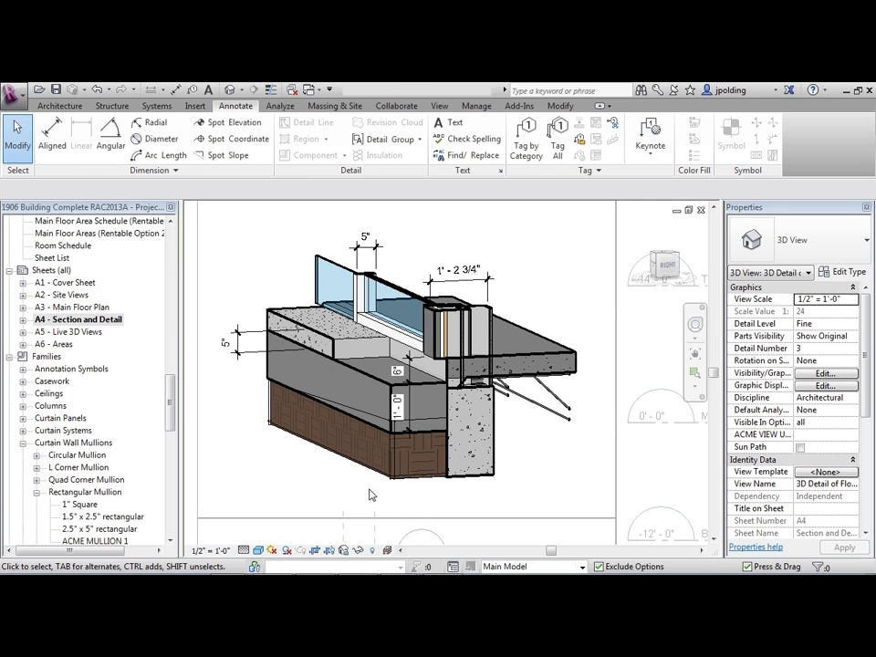
left_click(344, 551)
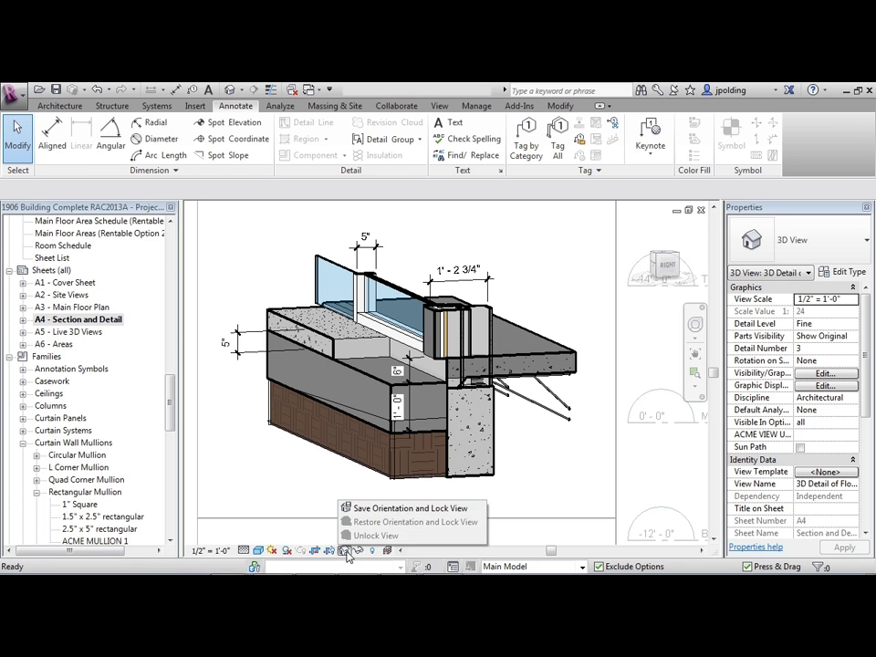
left_click(370, 509)
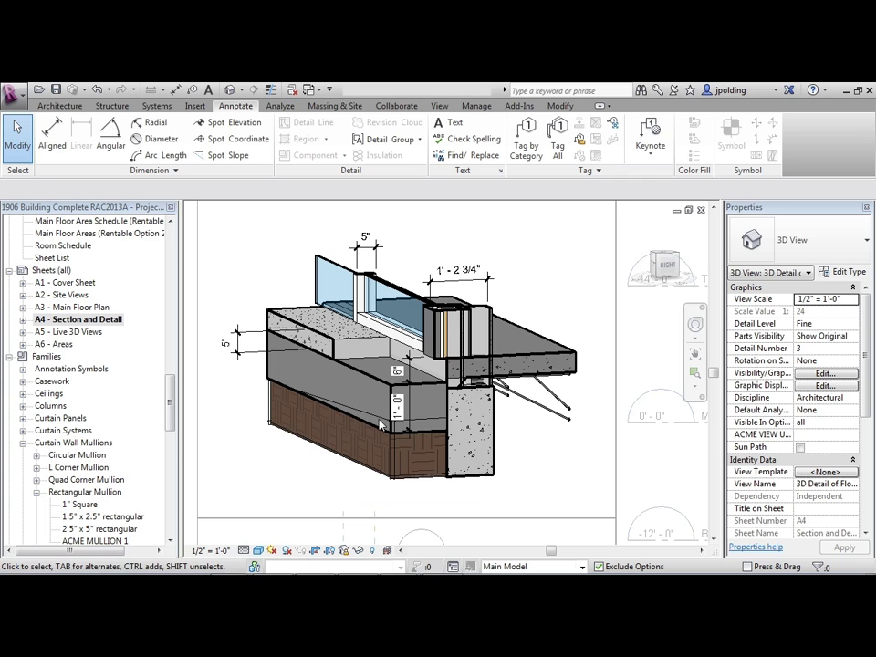
middle_click_drag(344, 428, 366, 426, "shift")
Deactivate the 3D foundation detail view to return to sheet A4.
scroll(379, 410, "down", 3)
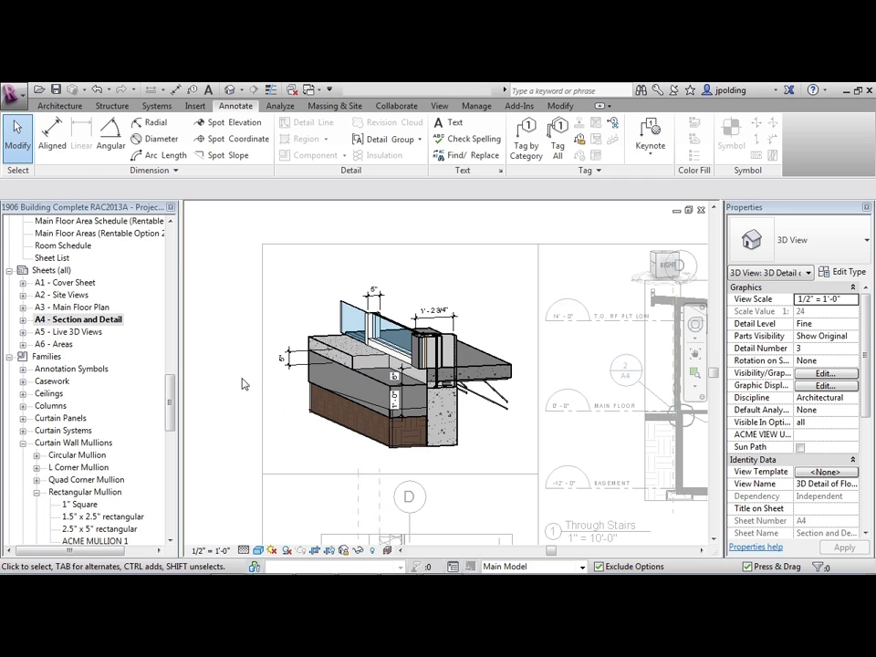
middle_click_drag(255, 380, 256, 355)
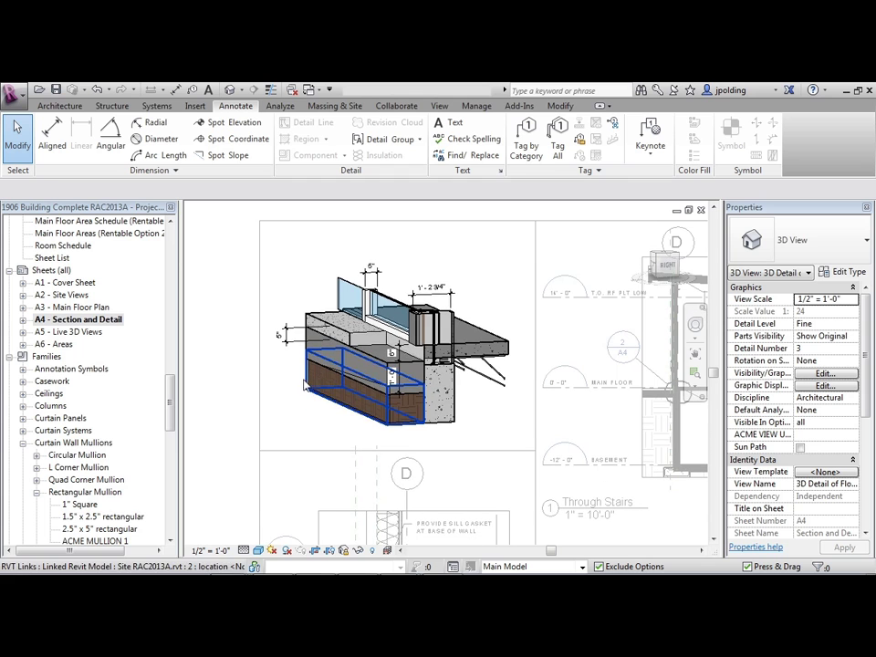
right_click(311, 254)
left_click(347, 311)
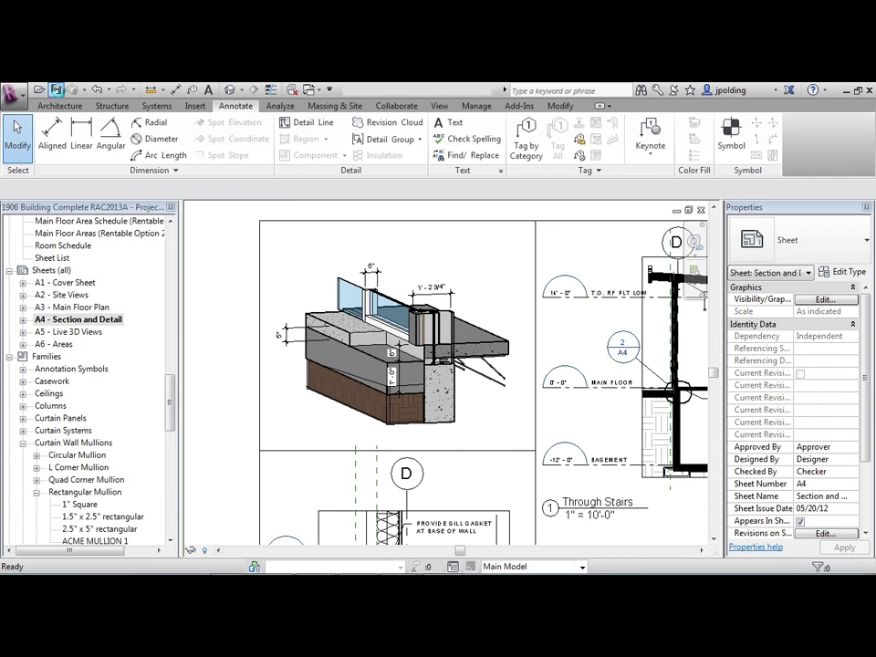
Save the building project and close it.
left_click(24, 98)
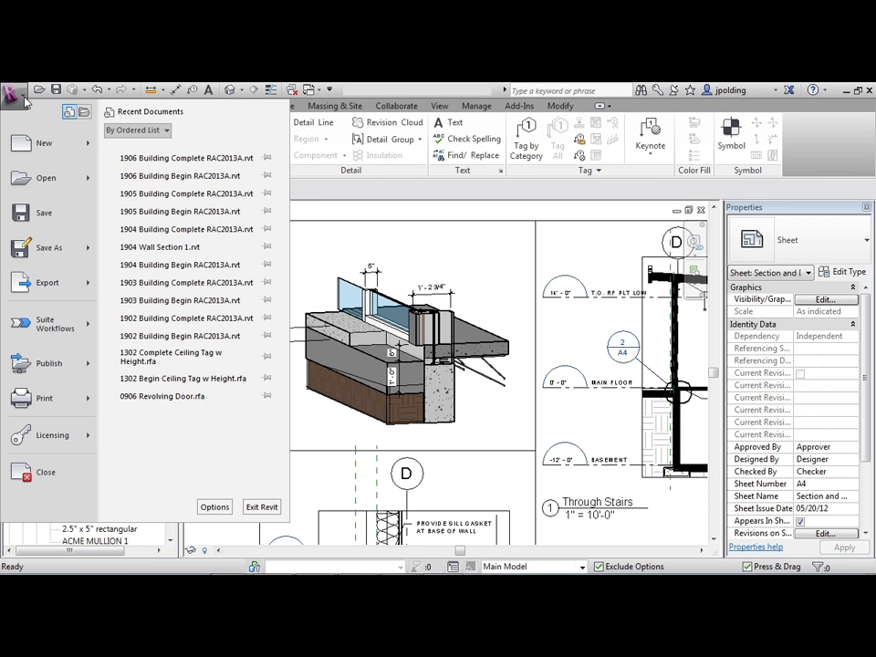
left_click(37, 472)
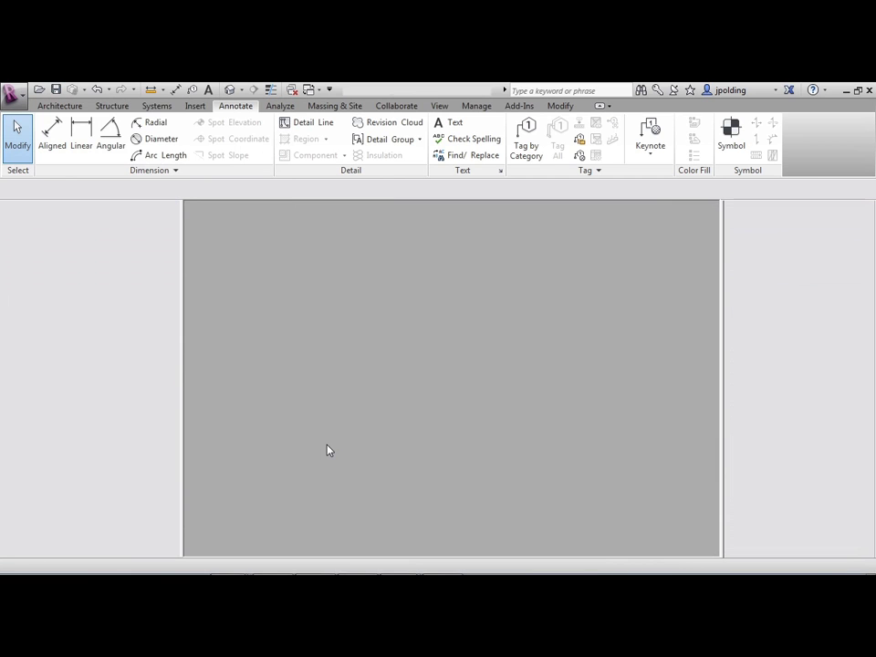